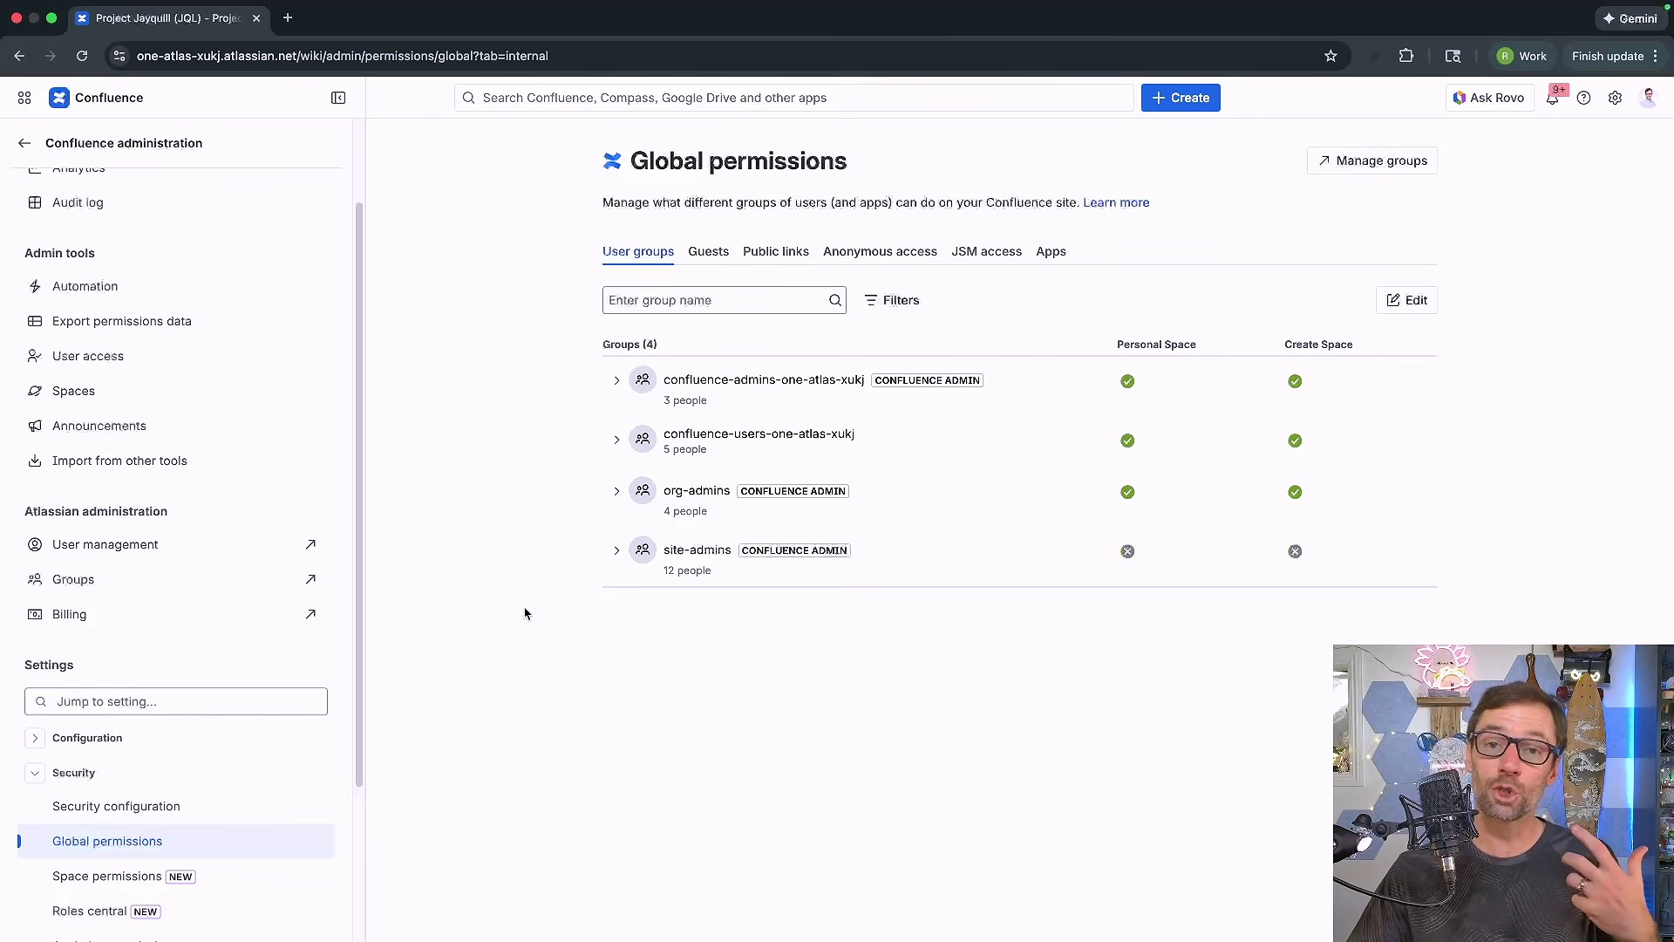
# Step: Examine the Personal Space and Create Space permissions granted to each user group in the global permissions
pyautogui.hotkey('ctrl', 'a')
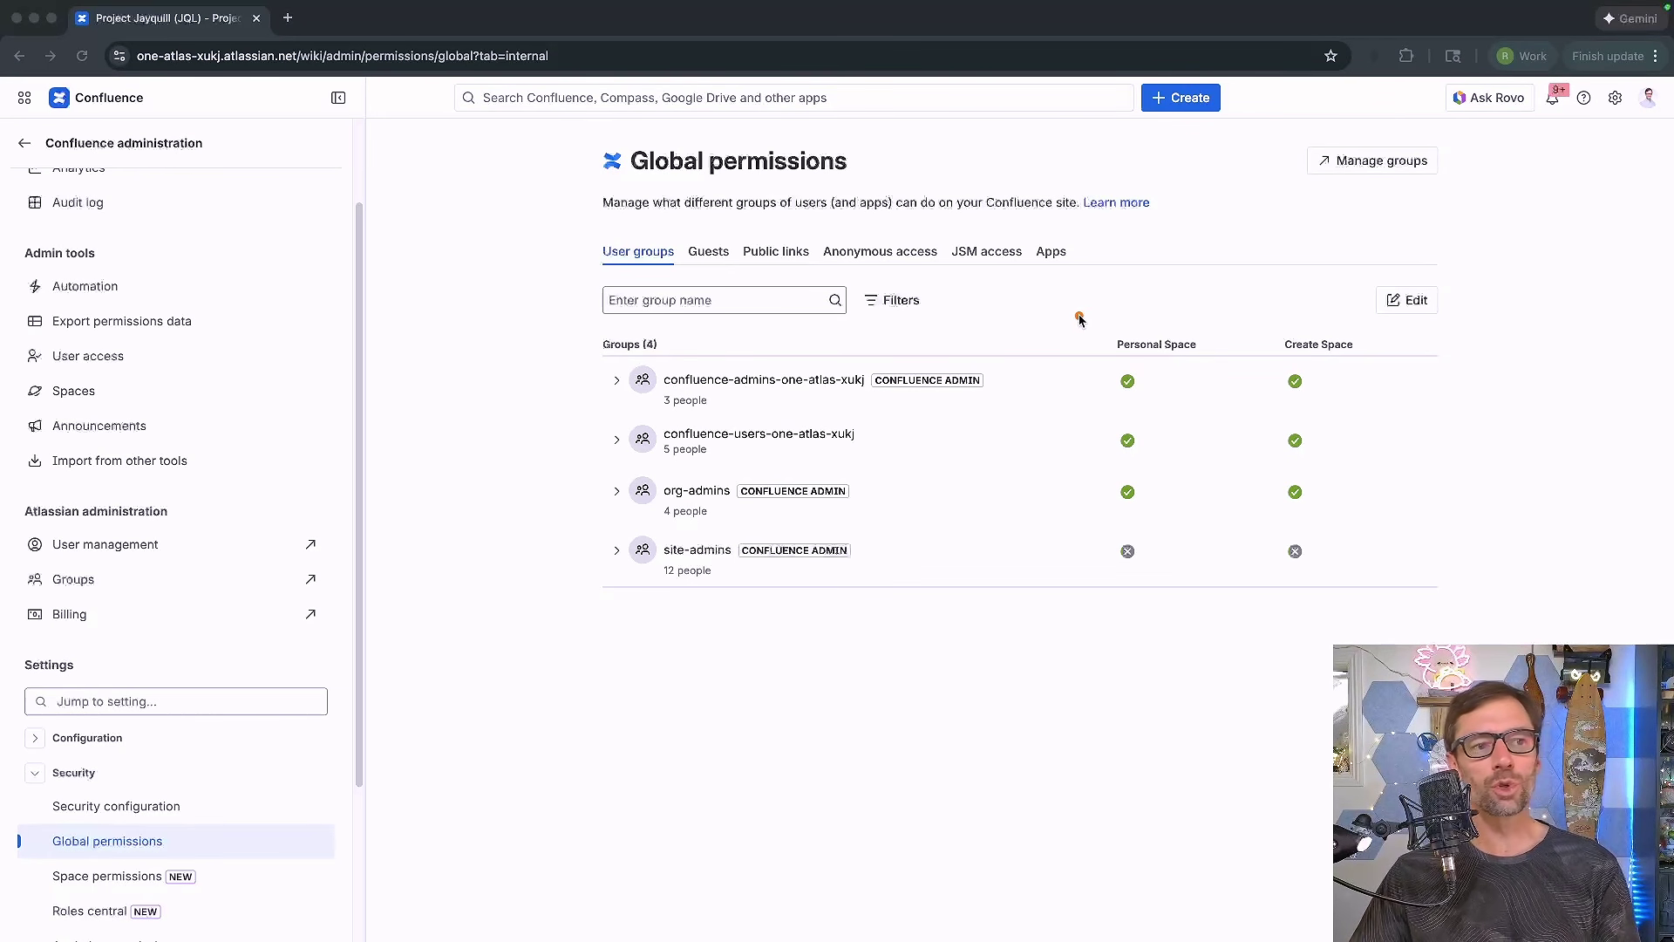
pyautogui.moveTo(1179, 254); pyautogui.dragTo(1177, 318)
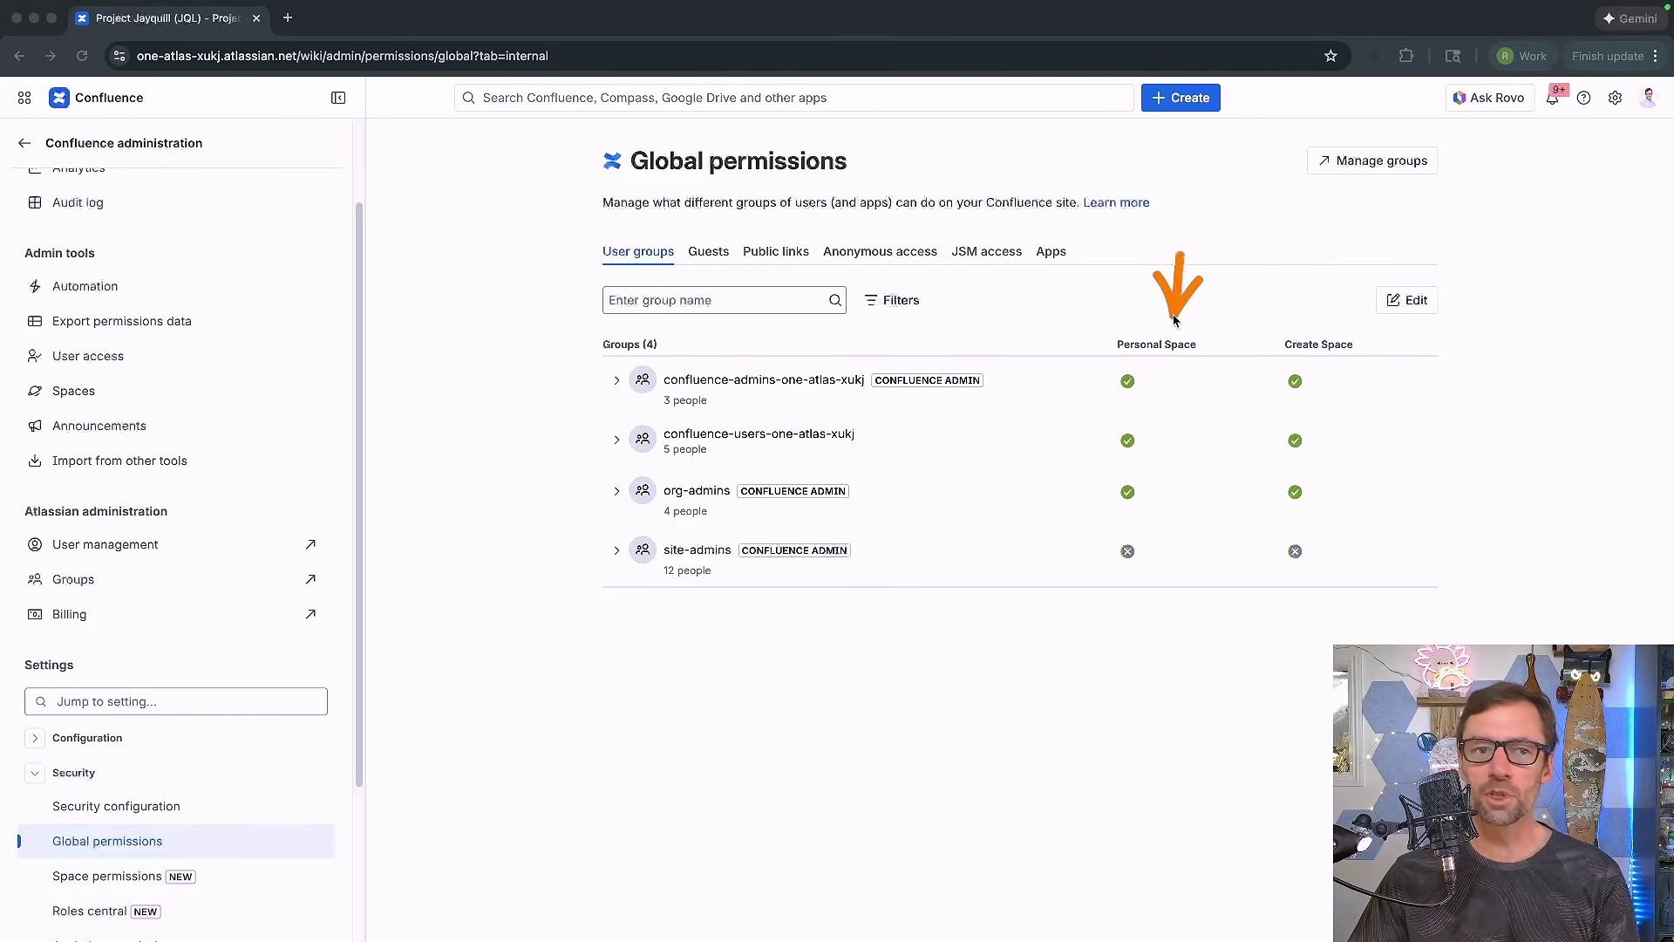
pyautogui.moveTo(1291, 248); pyautogui.dragTo(1290, 336)
pyautogui.press('Escape')
pyautogui.moveTo(1116, 345); pyautogui.dragTo(1205, 347)
pyautogui.click(1207, 350)
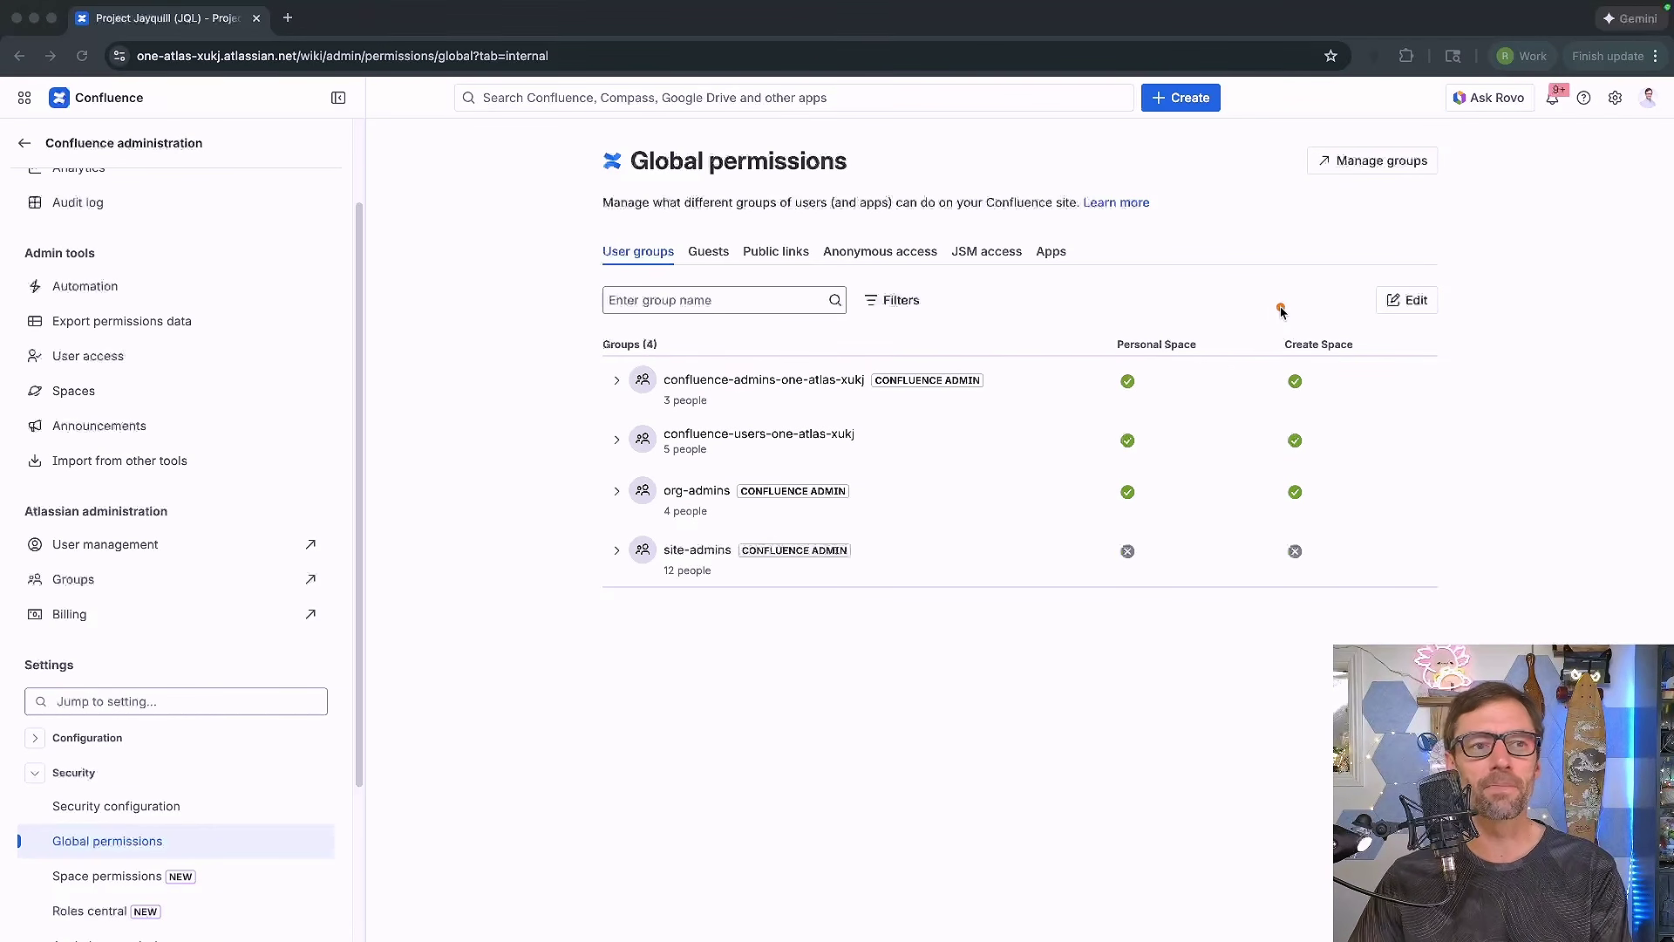
pyautogui.moveTo(1308, 246); pyautogui.dragTo(1308, 326)
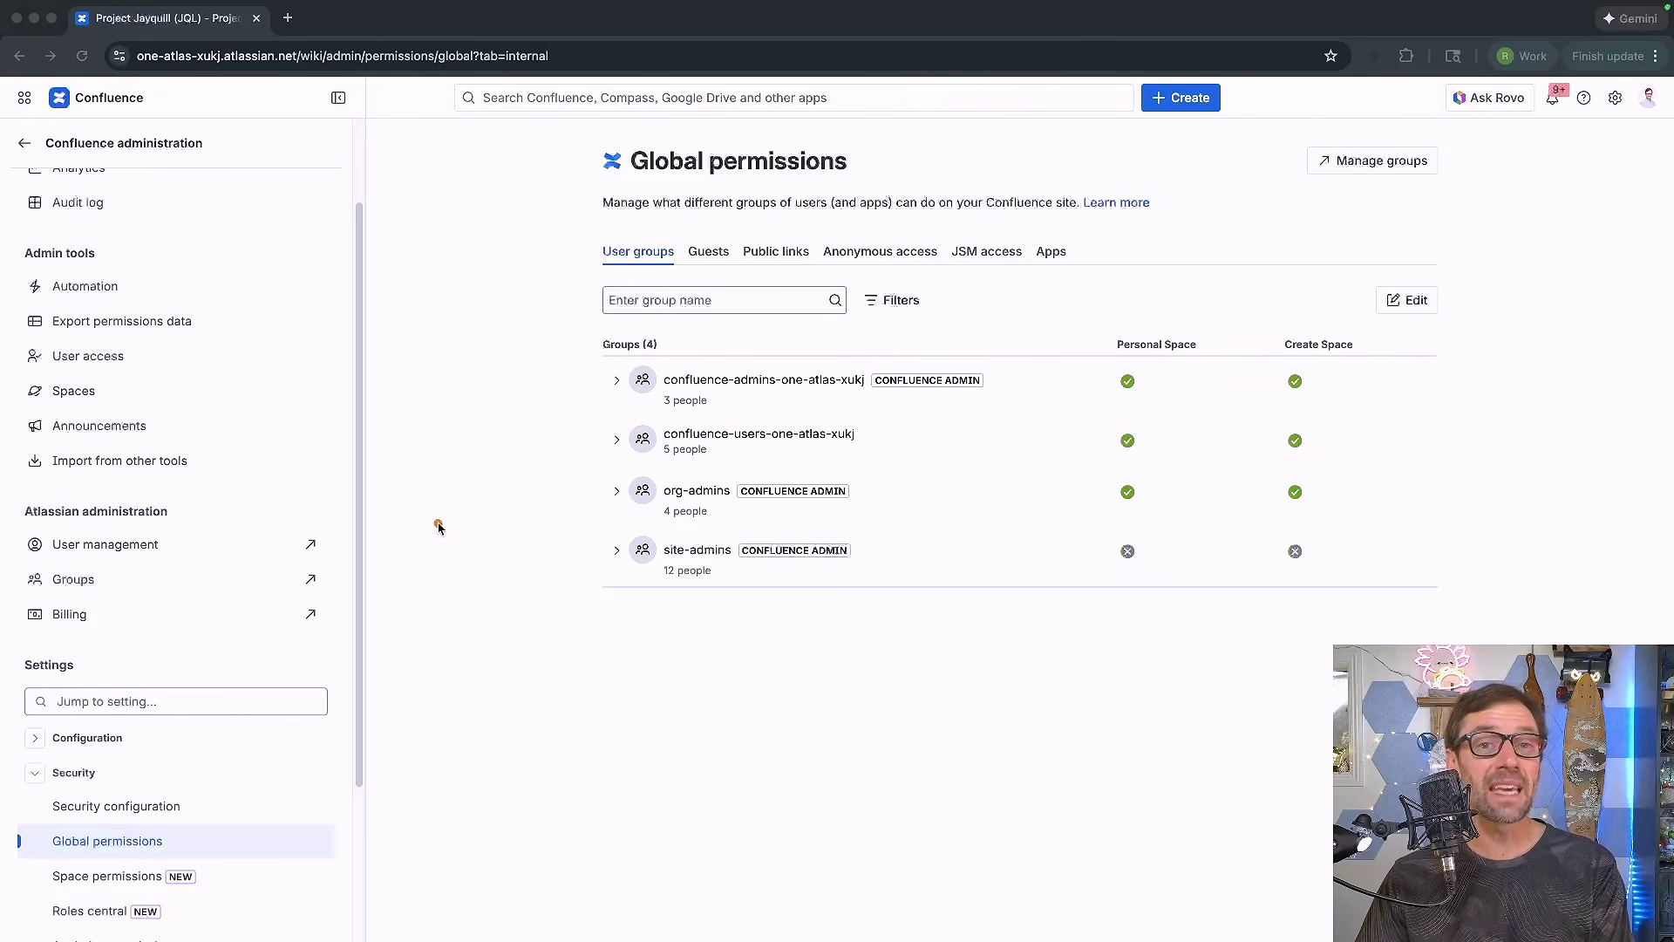
pyautogui.moveTo(439, 520); pyautogui.dragTo(581, 457)
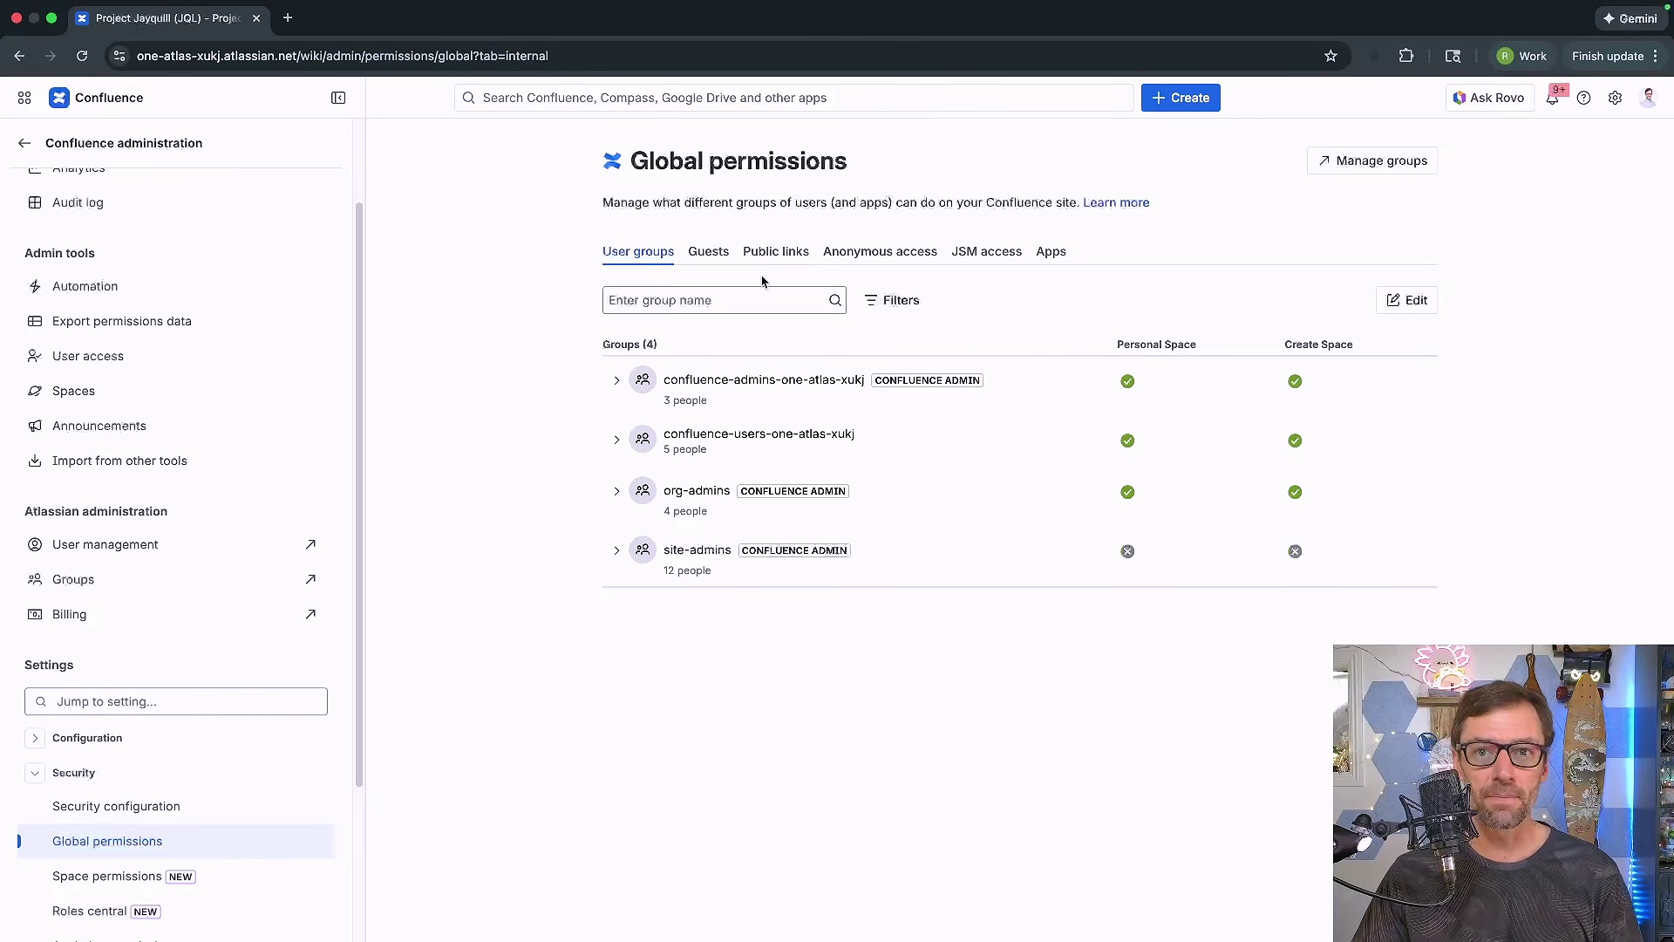
# Step: Review what guests can do in the global permissions, and open the public links settings
pyautogui.click(709, 253)
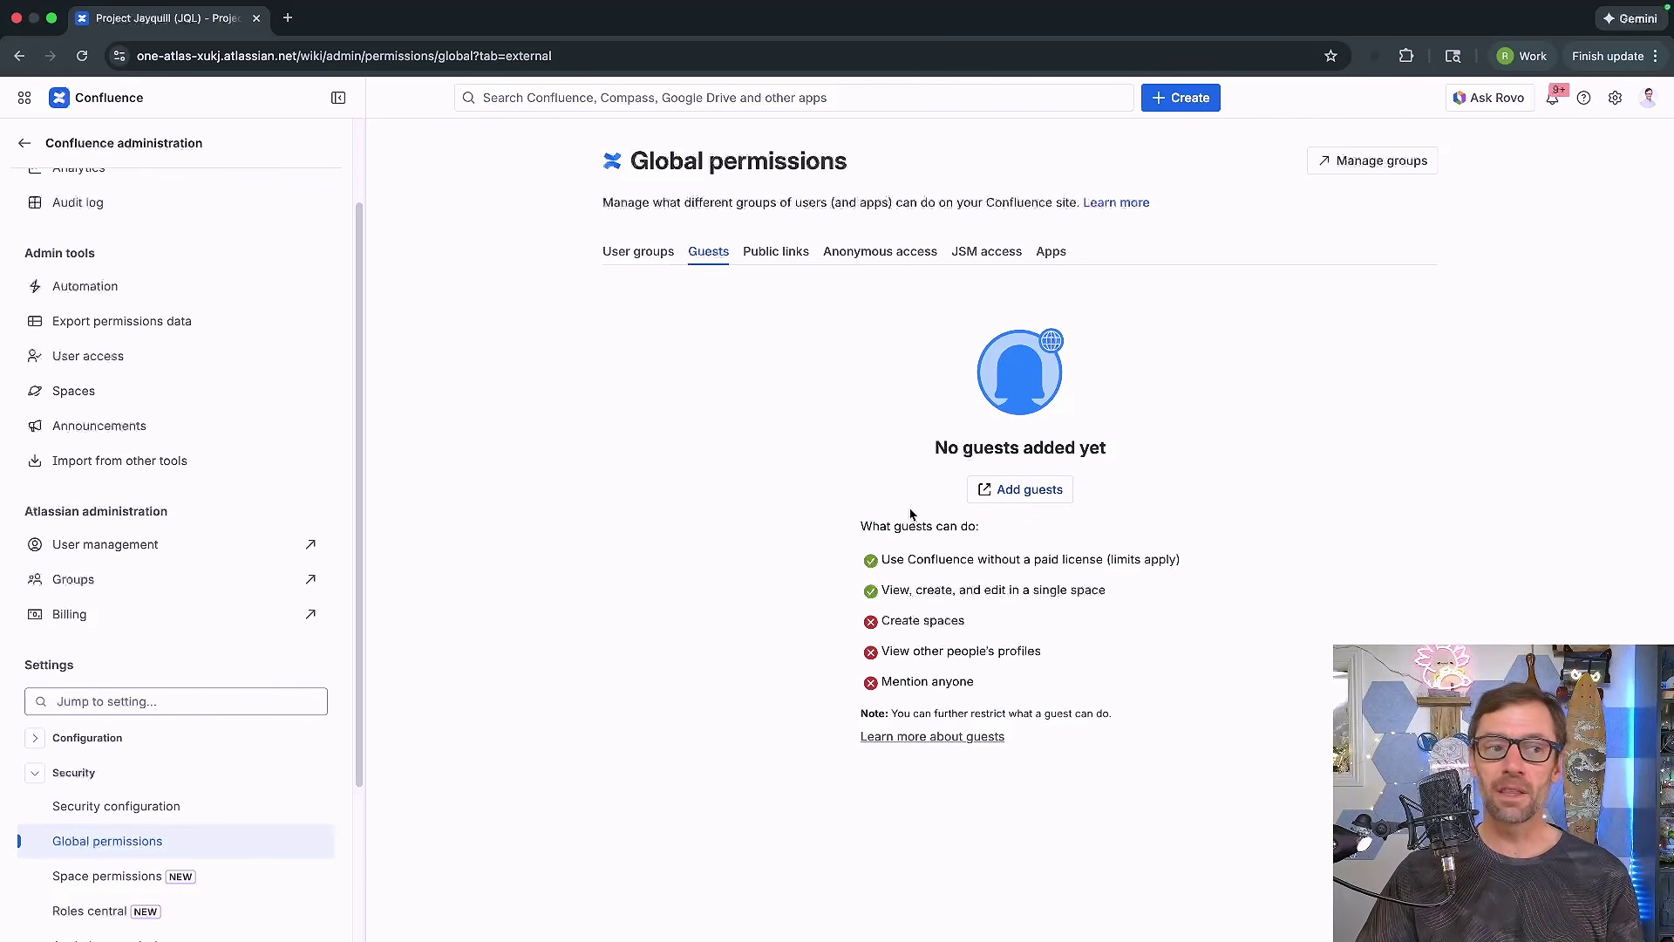
pyautogui.moveTo(784, 403); pyautogui.dragTo(774, 516)
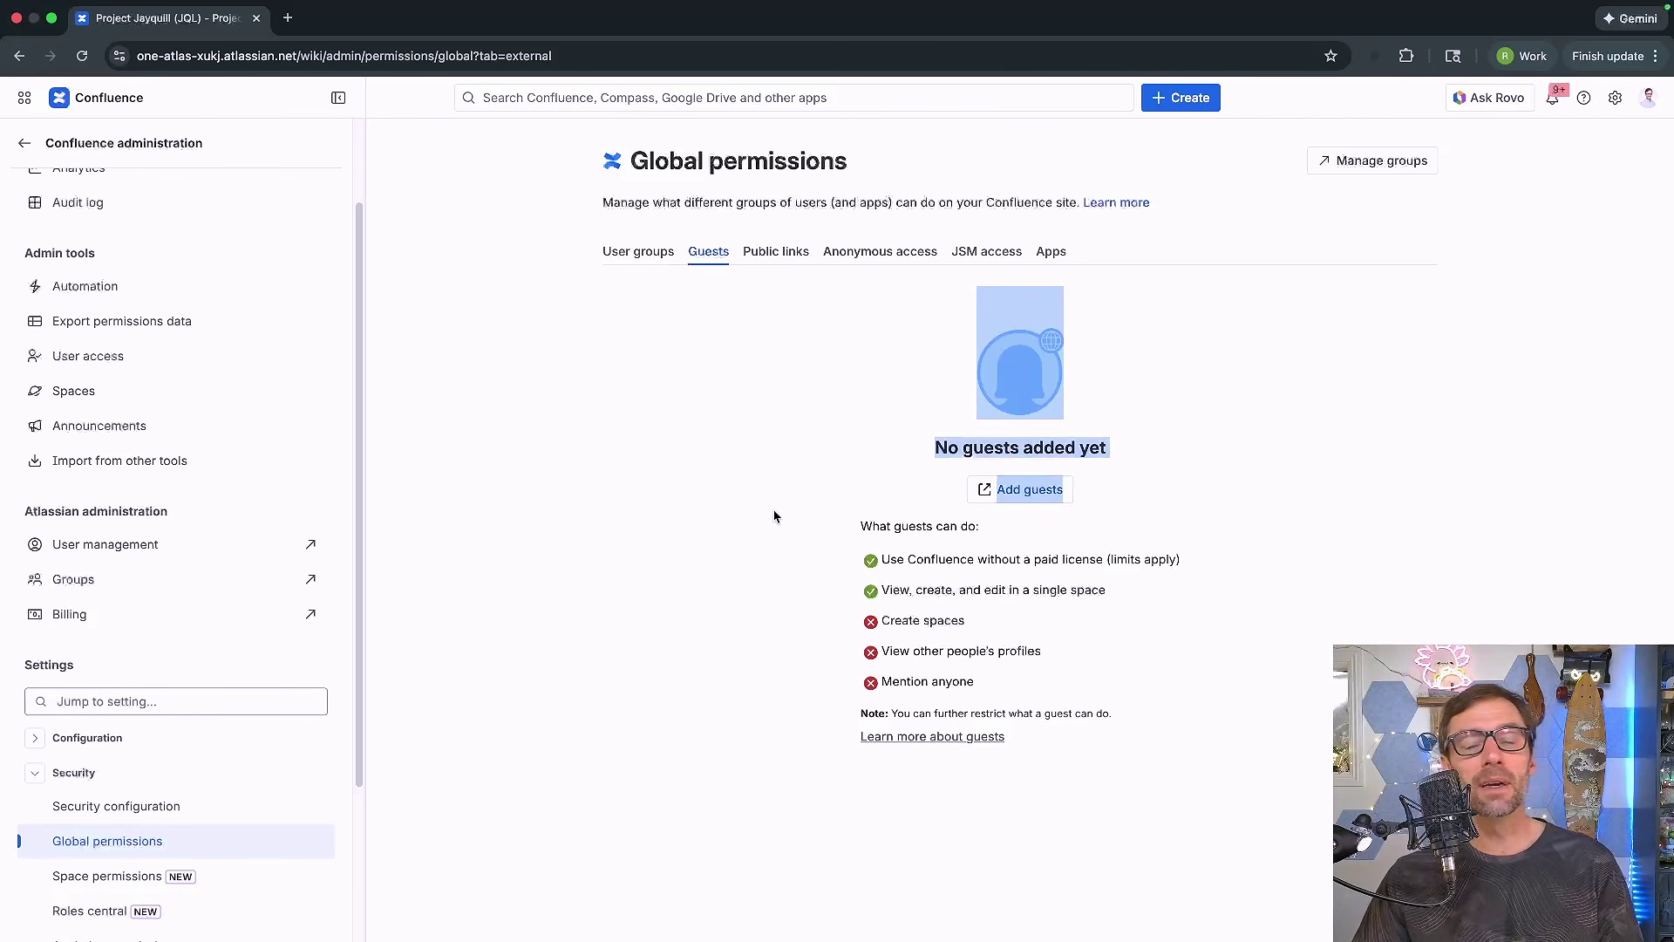
pyautogui.click(775, 517)
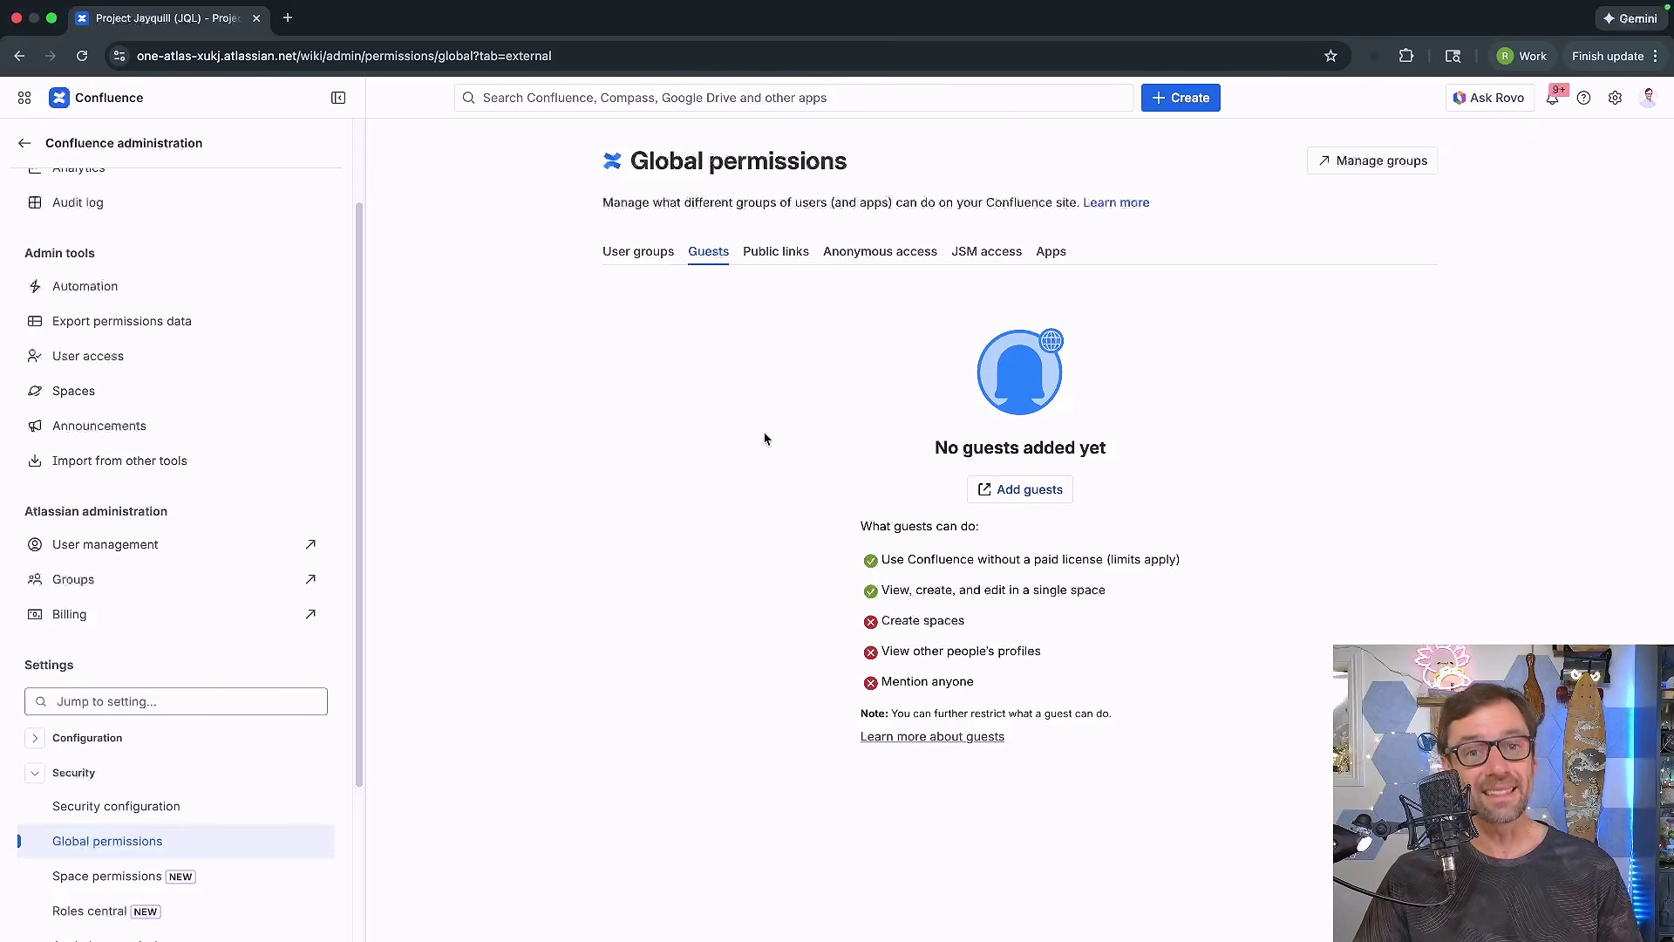
pyautogui.click(775, 252)
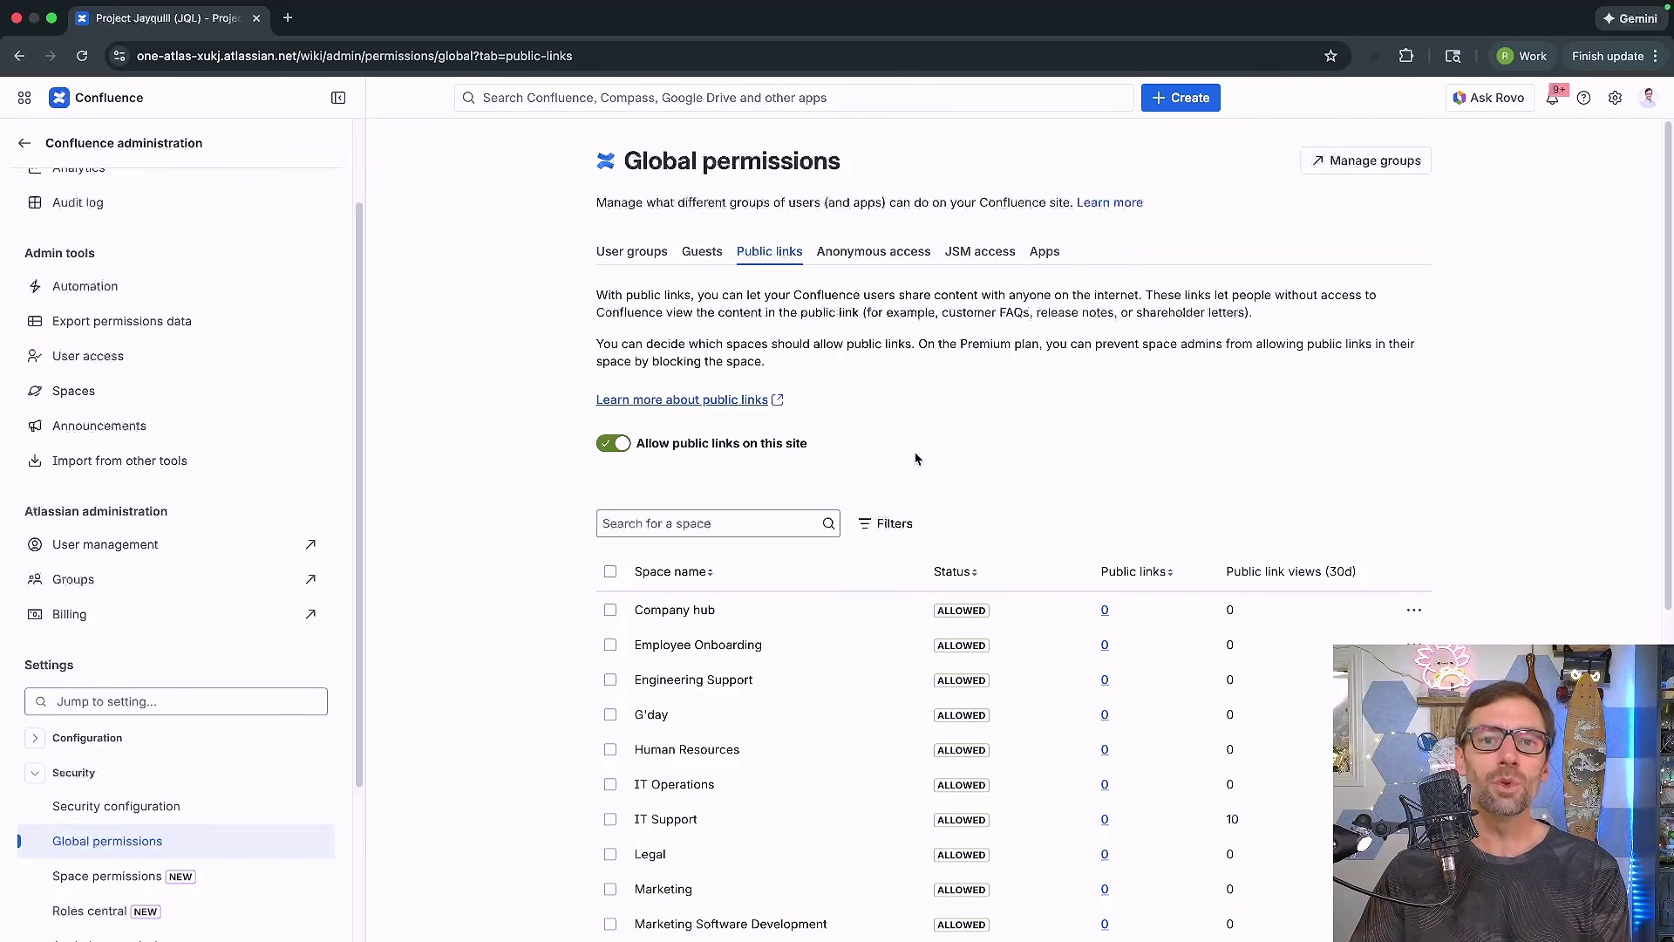
pyautogui.press('Escape')
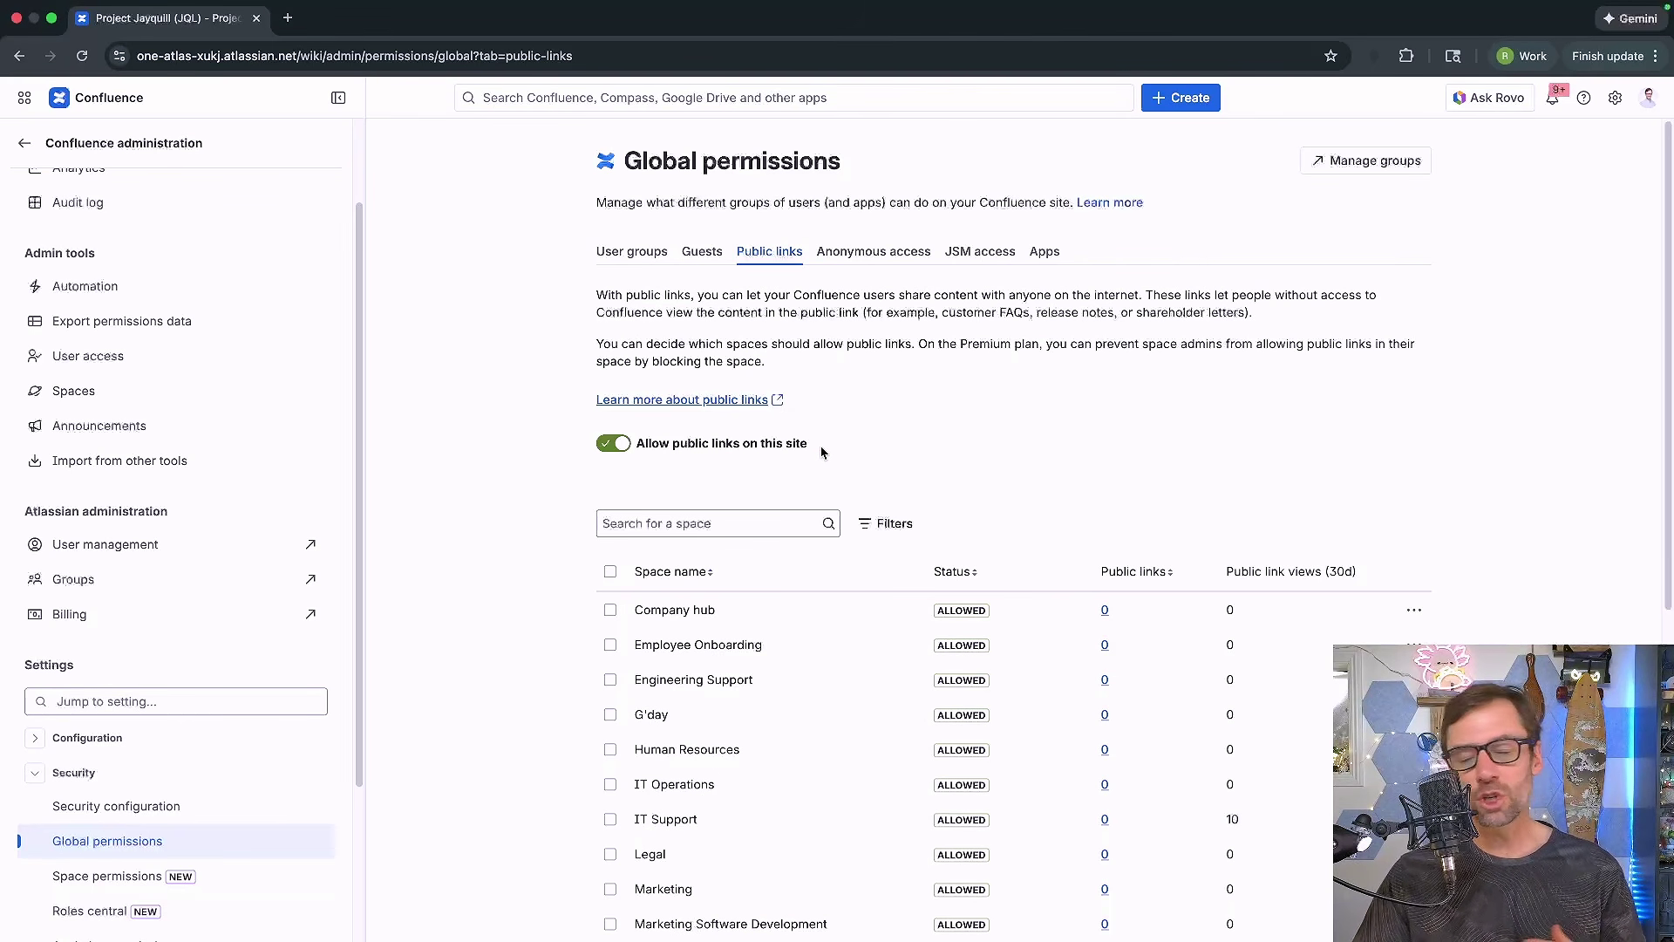
# Step: Stop allowing public links on this site and allow them again, dismissing the auto-block automation suggestion each time
pyautogui.click(624, 452)
pyautogui.click(1003, 288)
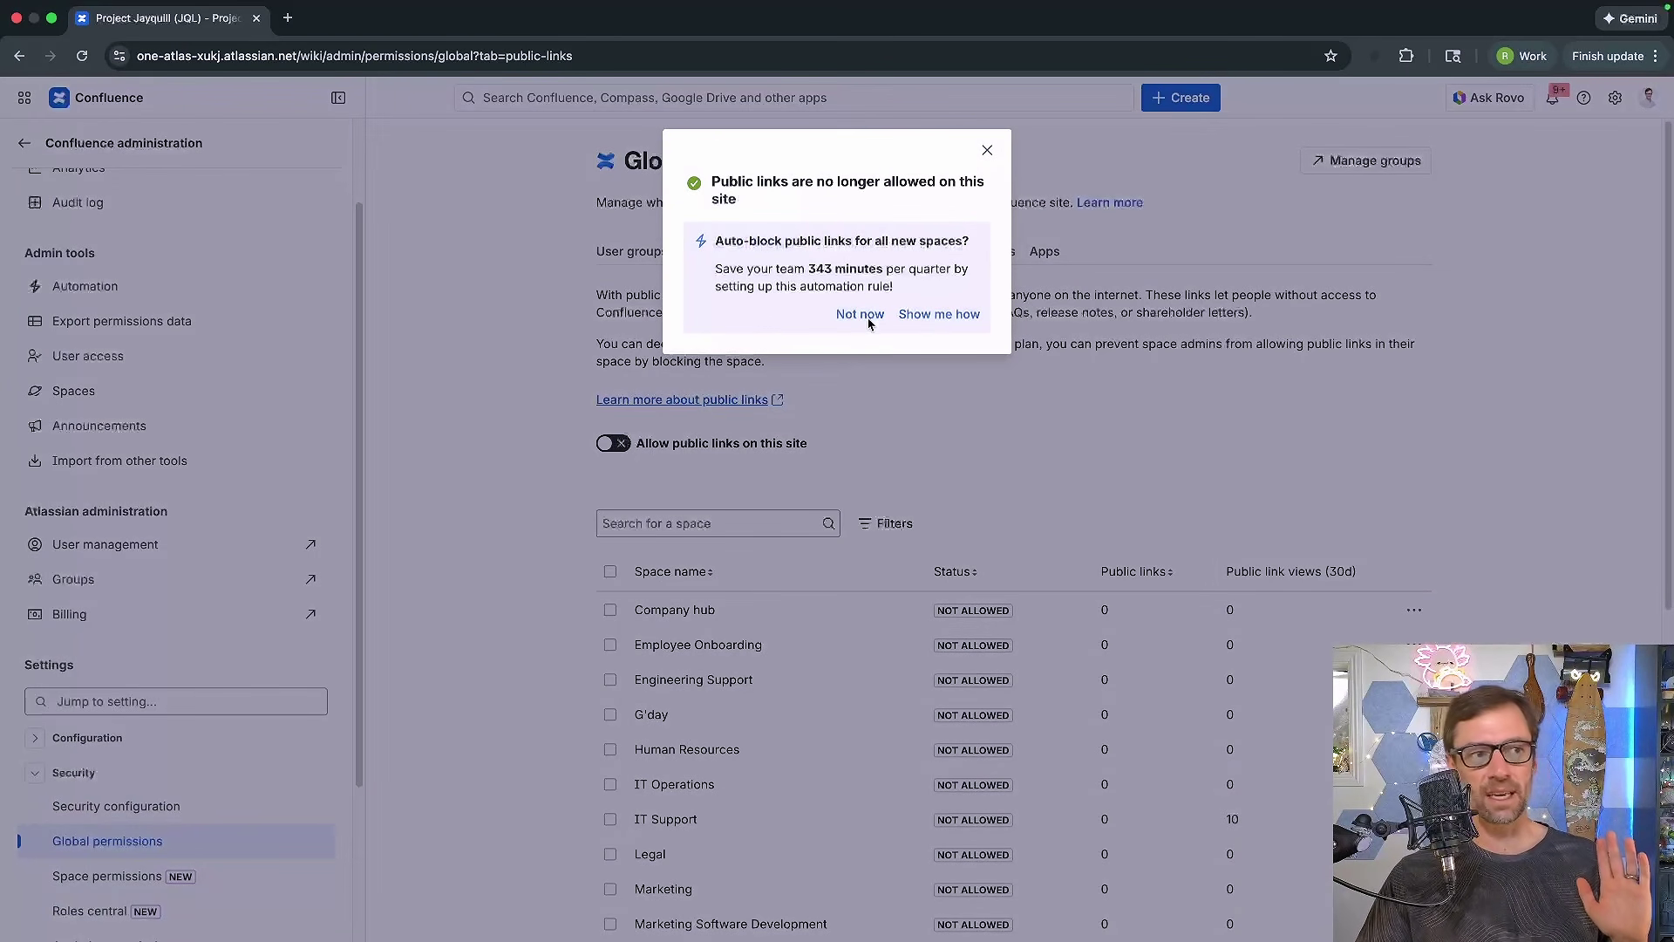
pyautogui.click(987, 150)
pyautogui.click(613, 443)
pyautogui.click(1051, 341)
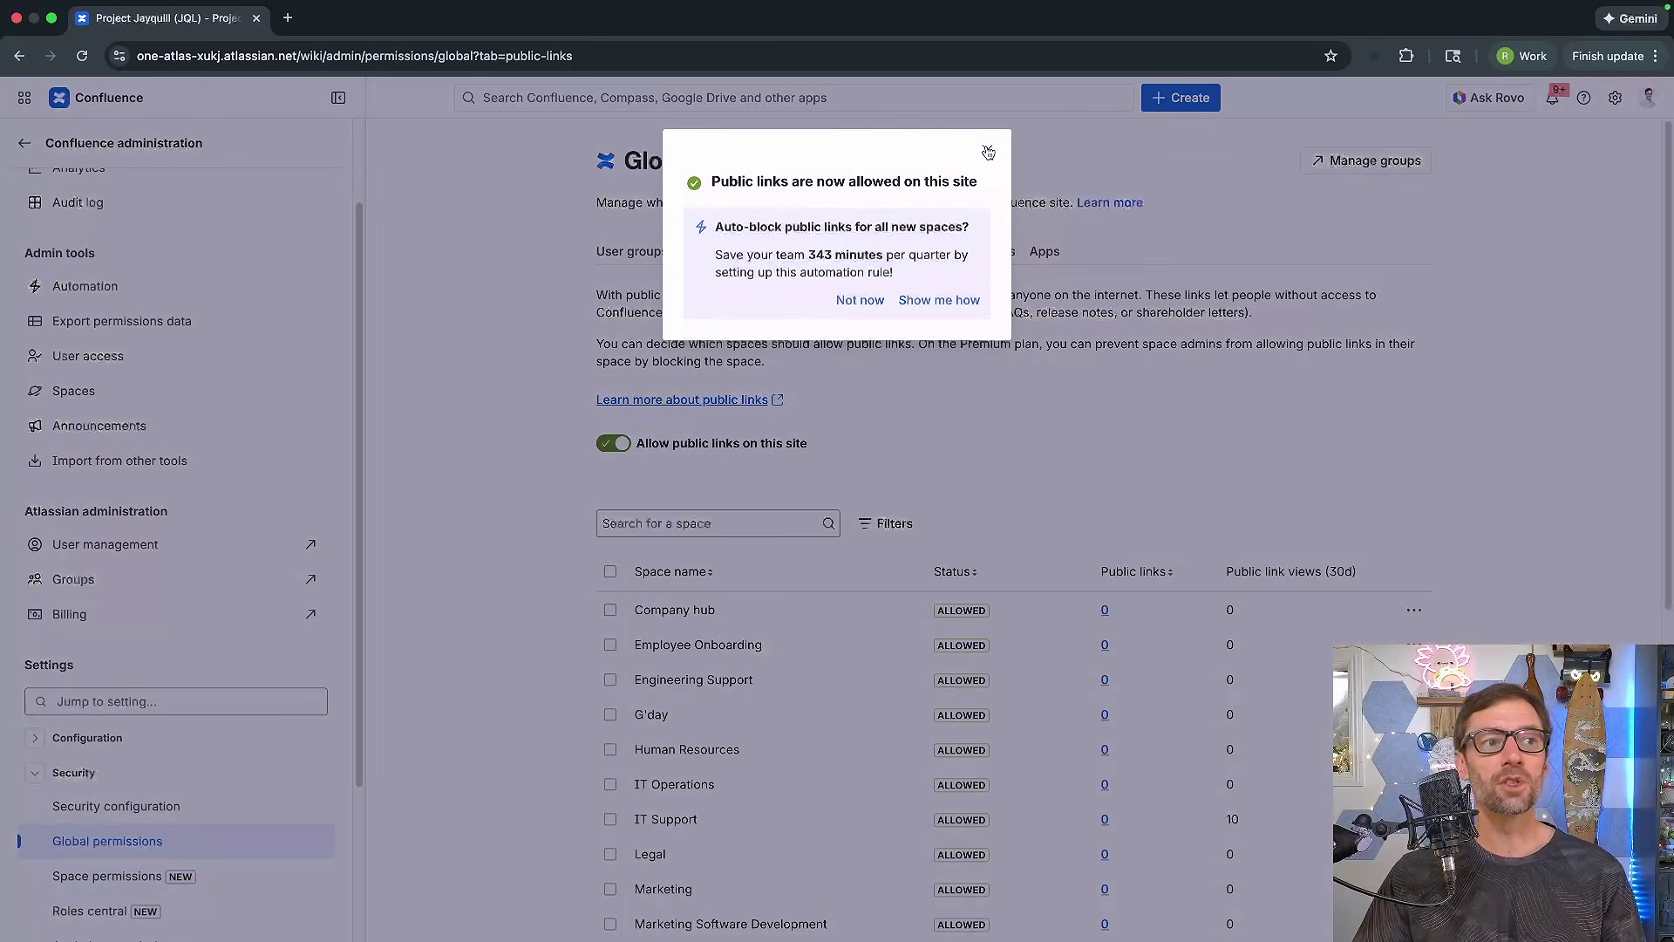
pyautogui.click(988, 147)
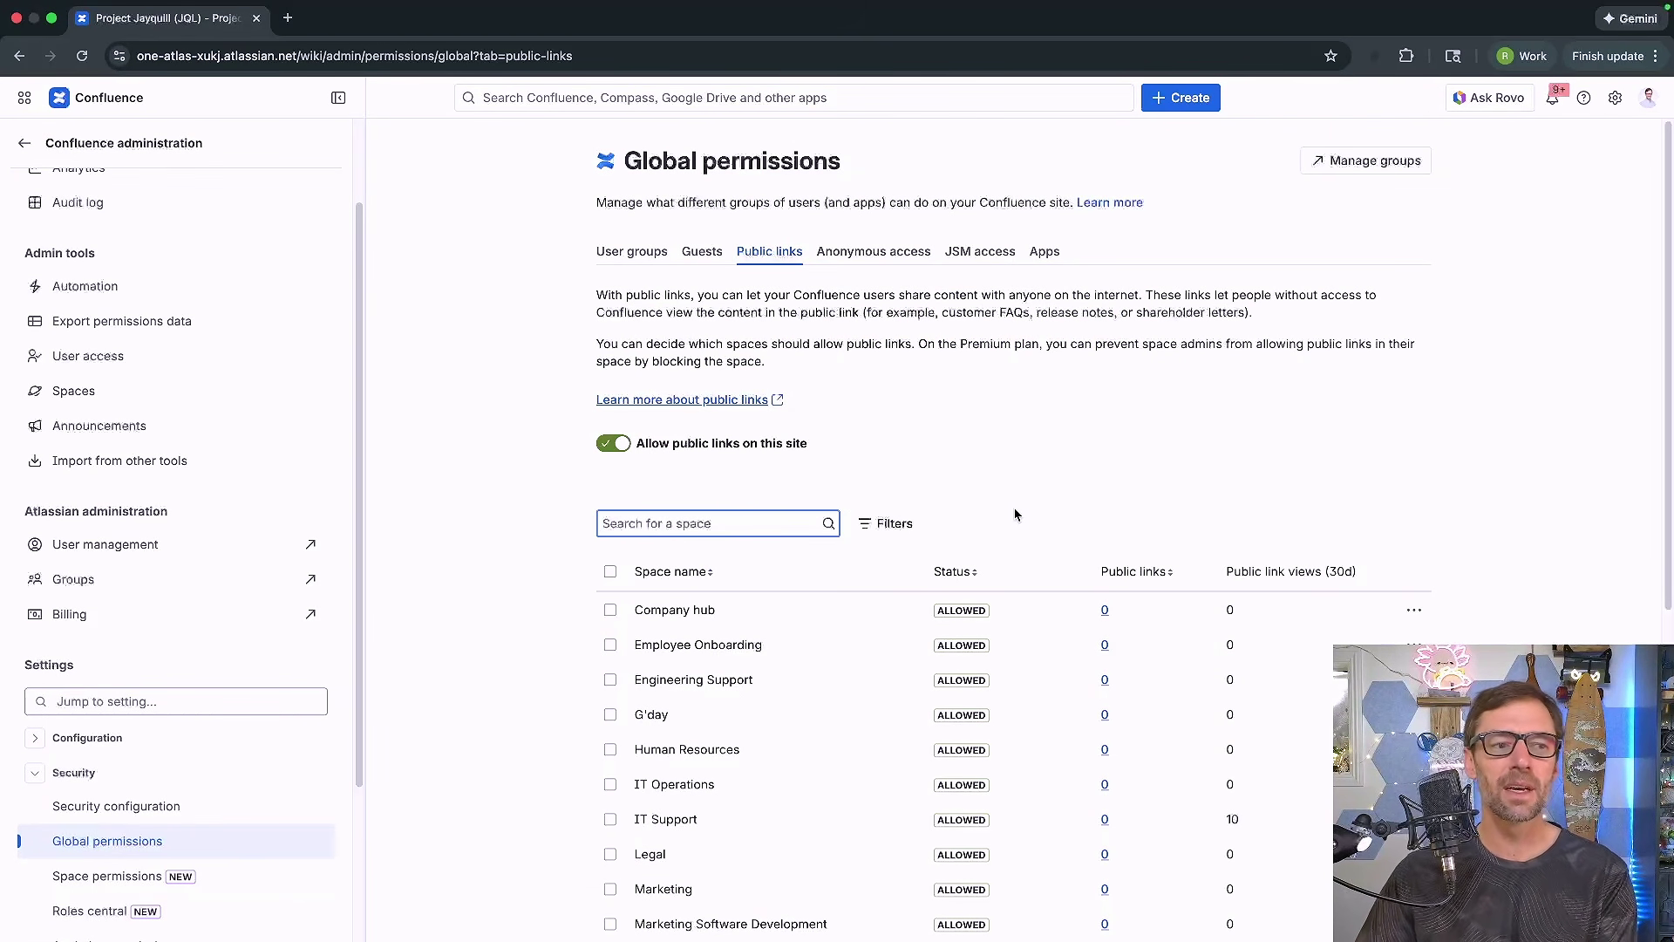
# Step: Review the public links per space and view the allow and block options for the Project Jayquill (JQL) space
pyautogui.scroll(-3, 1012, 516)
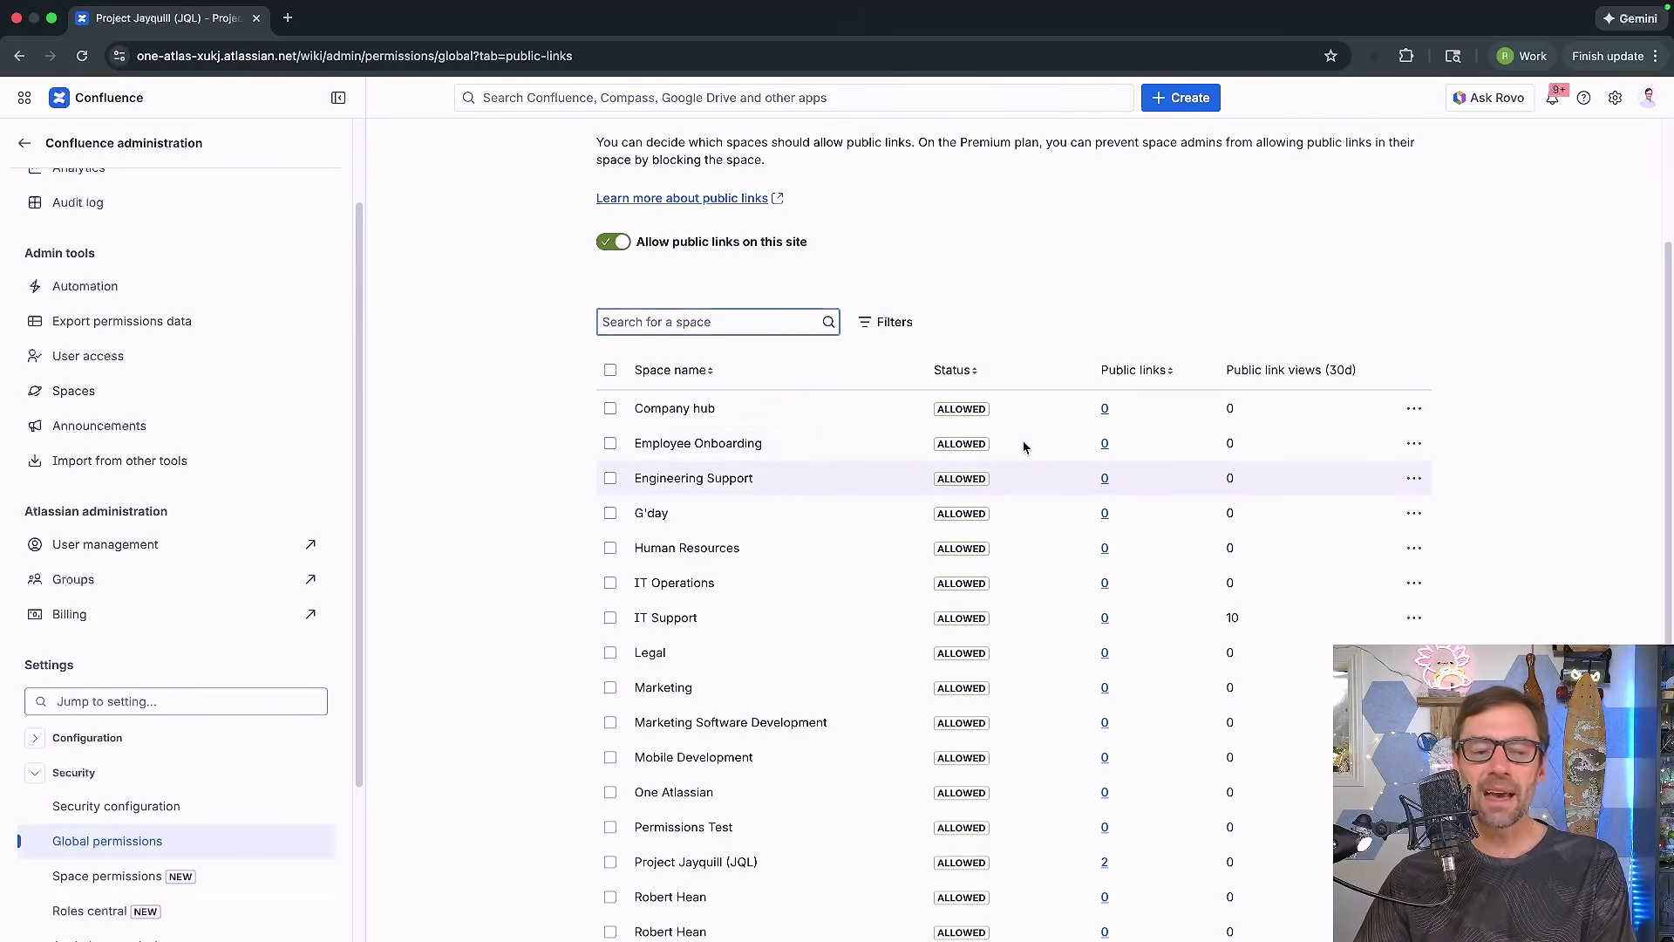
pyautogui.scroll(-5, 1016, 523)
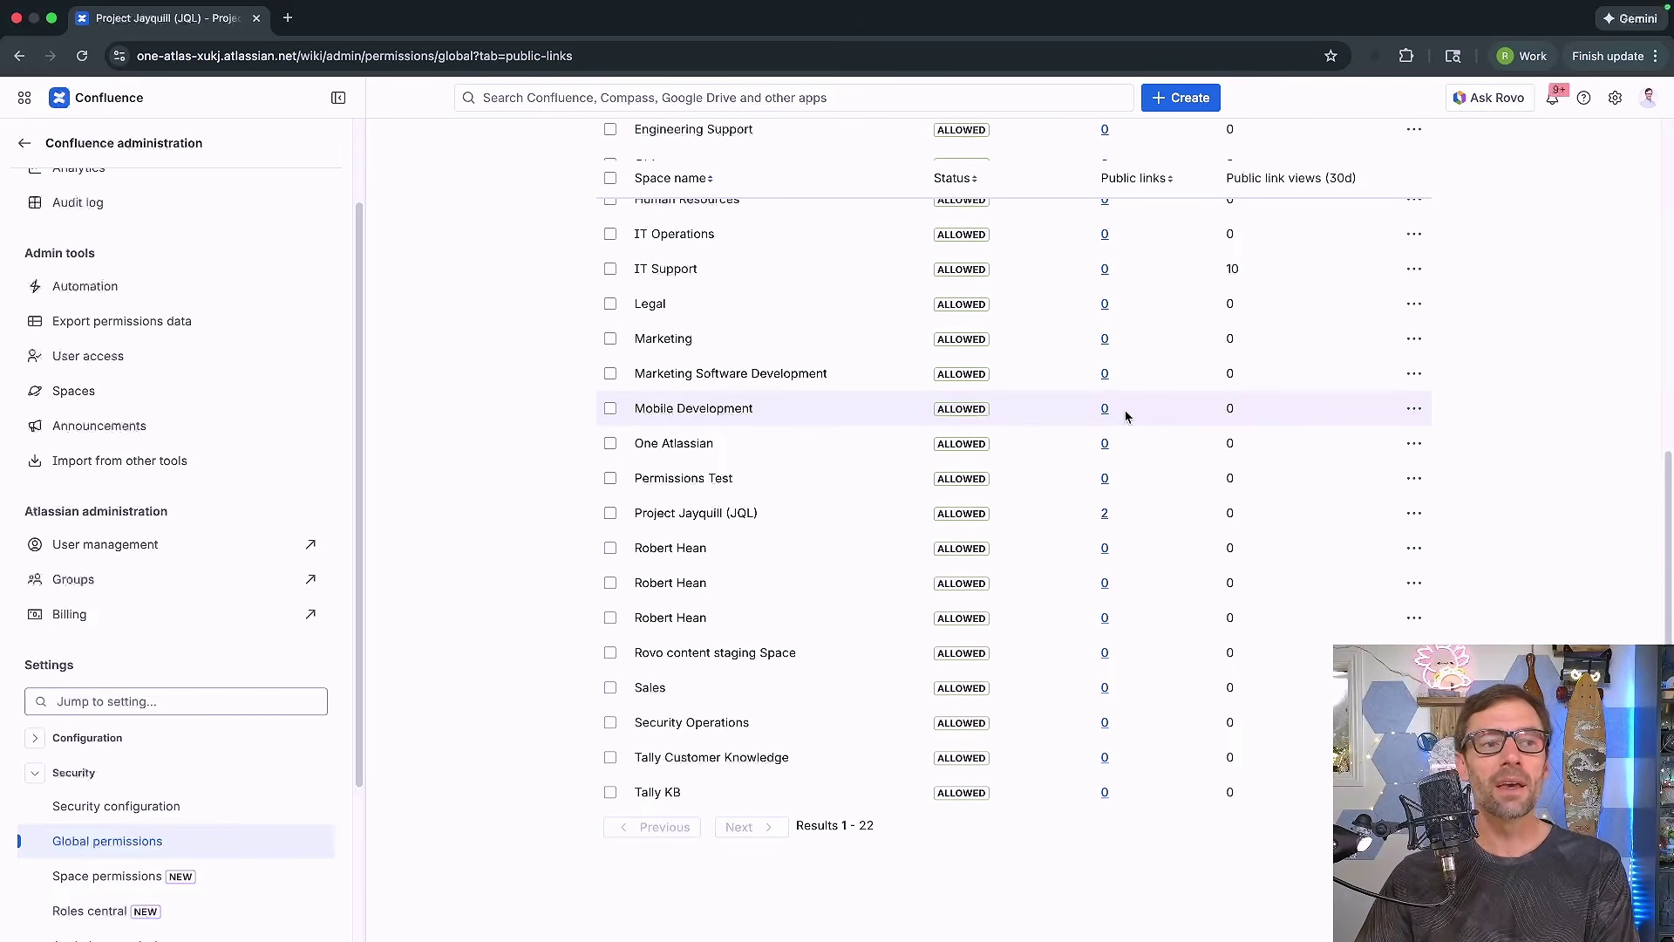
pyautogui.moveTo(1277, 521); pyautogui.dragTo(1114, 519)
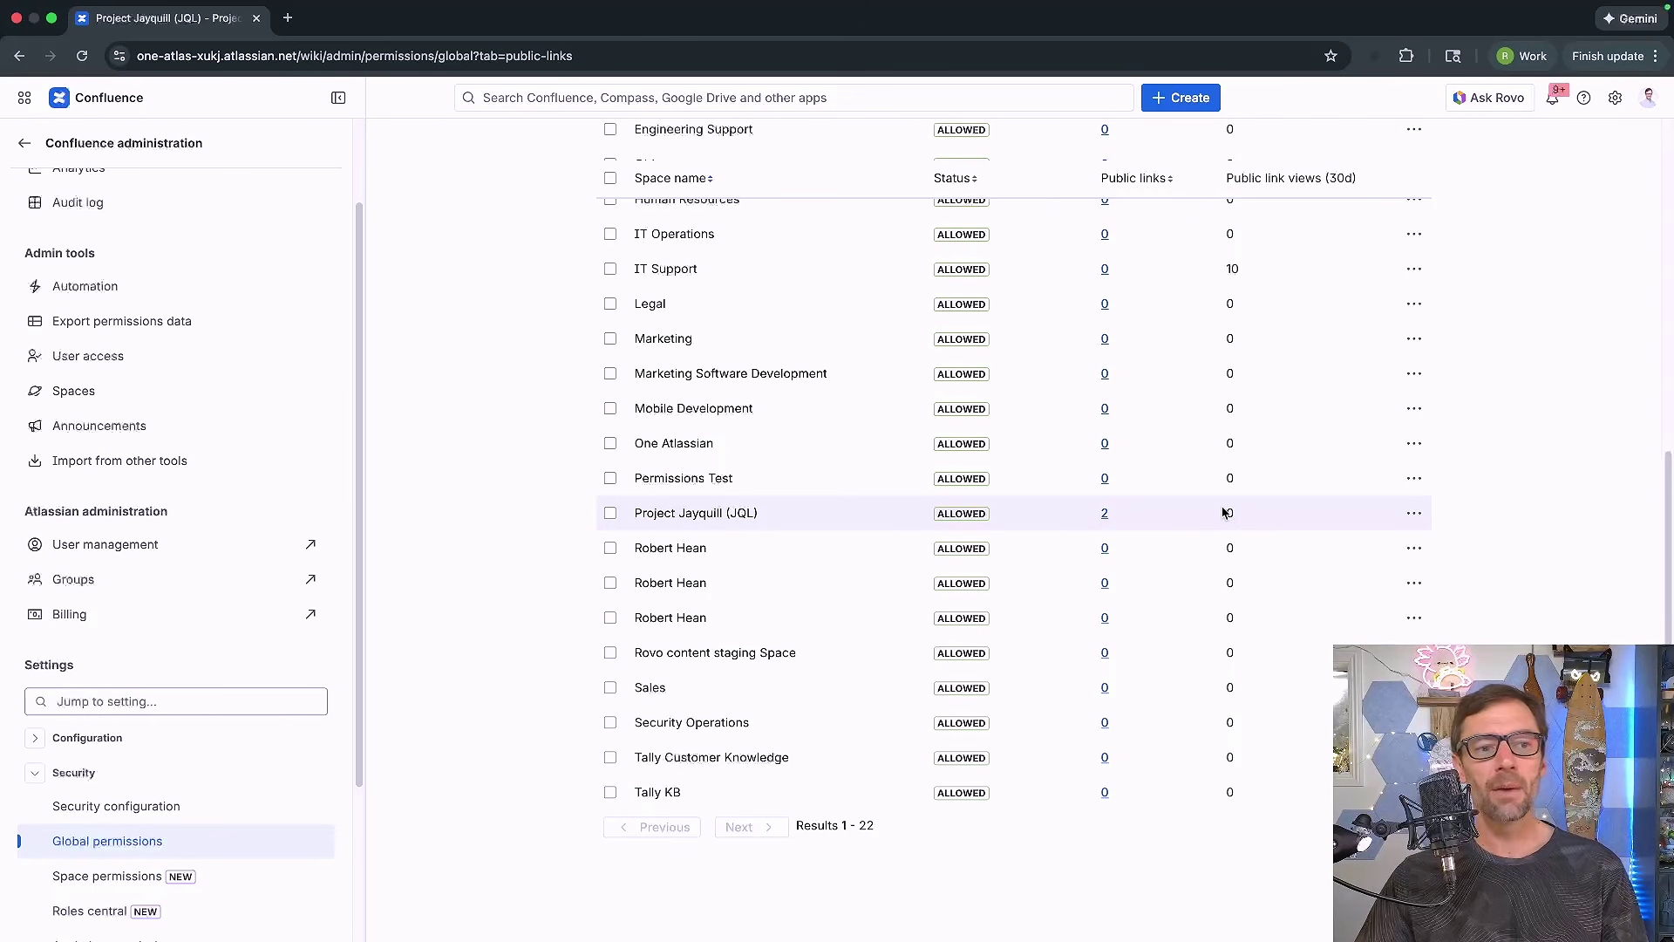
pyautogui.click(1414, 514)
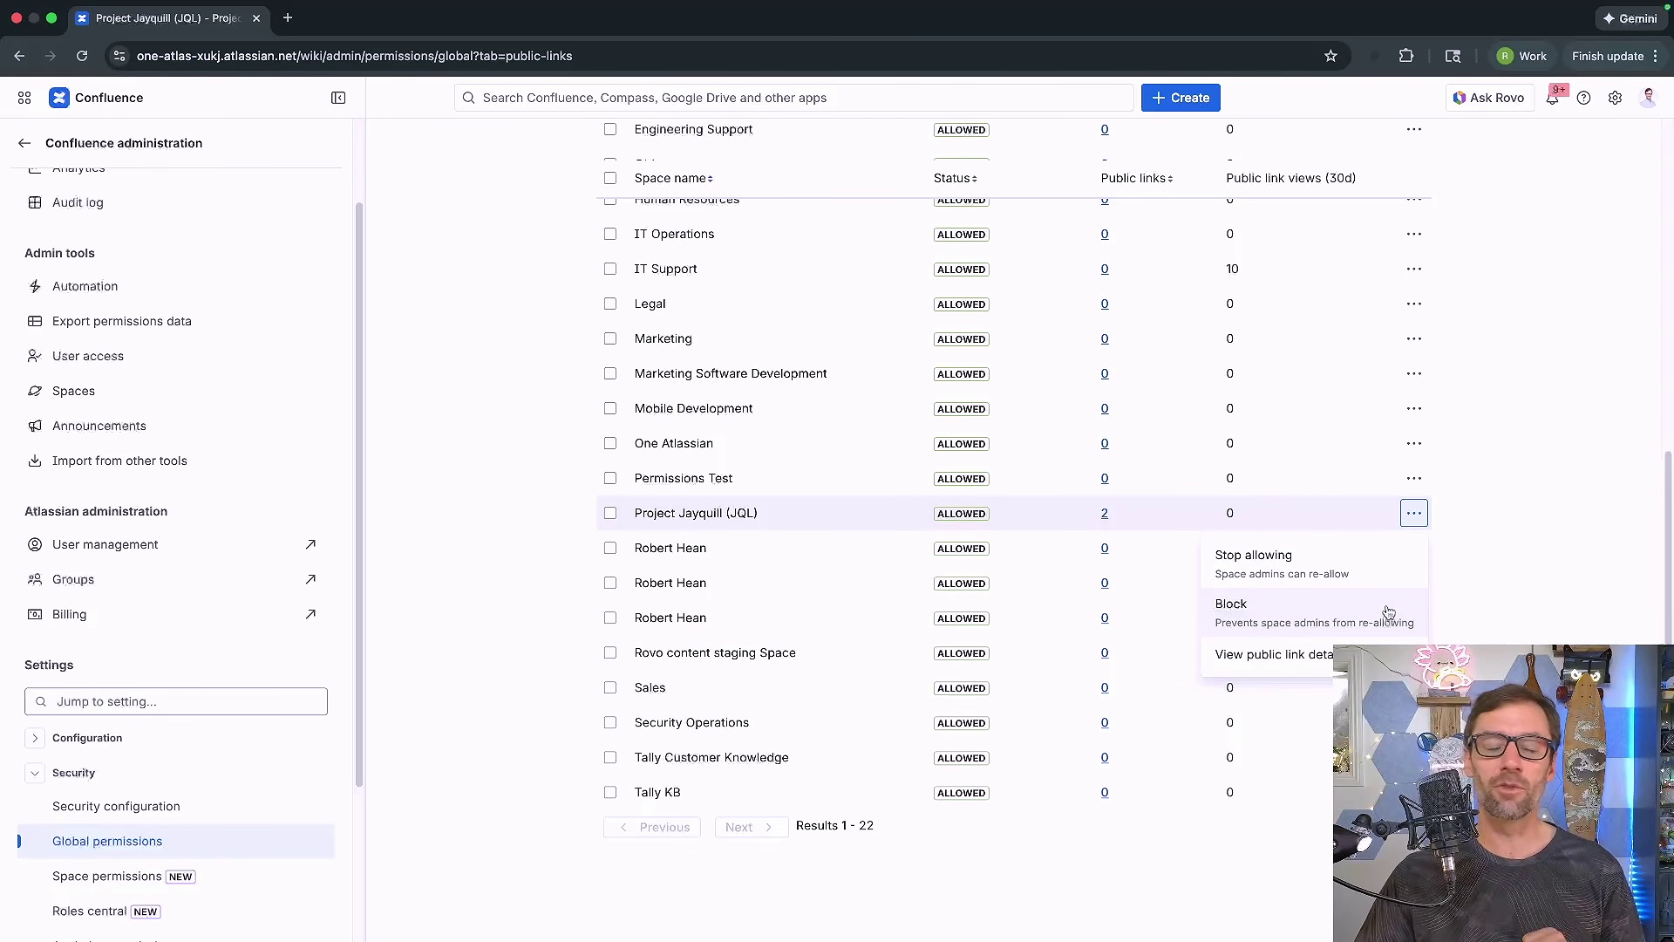
pyautogui.click(1581, 421)
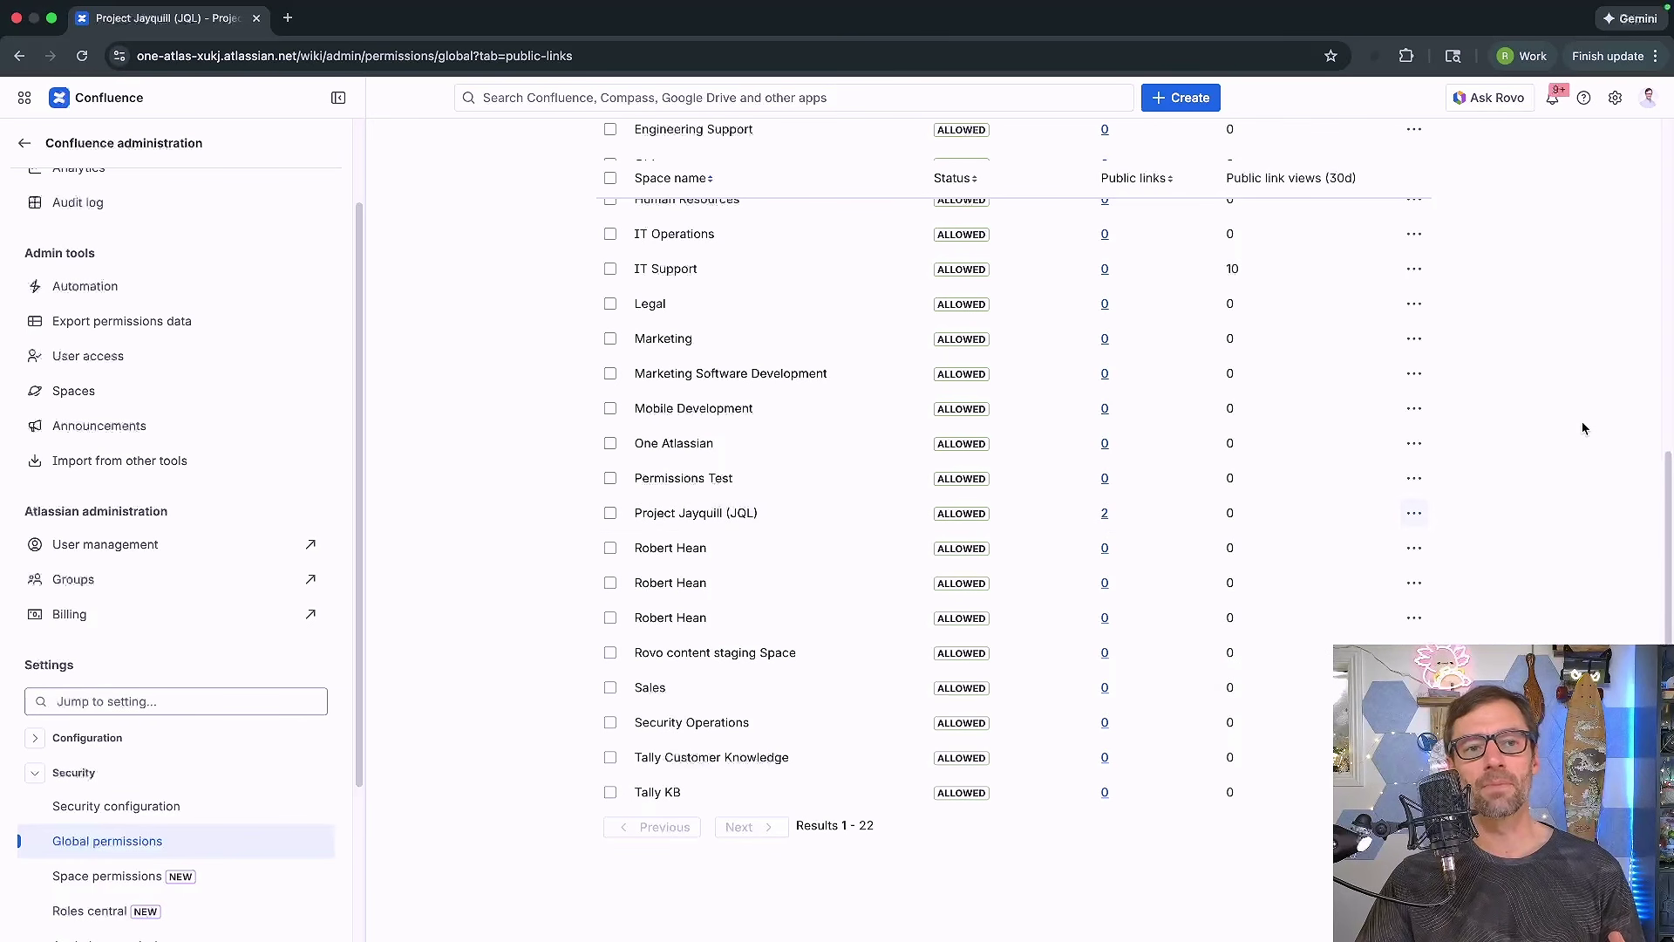
# Step: Examine the public link Status column across the listed spaces
pyautogui.scroll(10, 1059, 494)
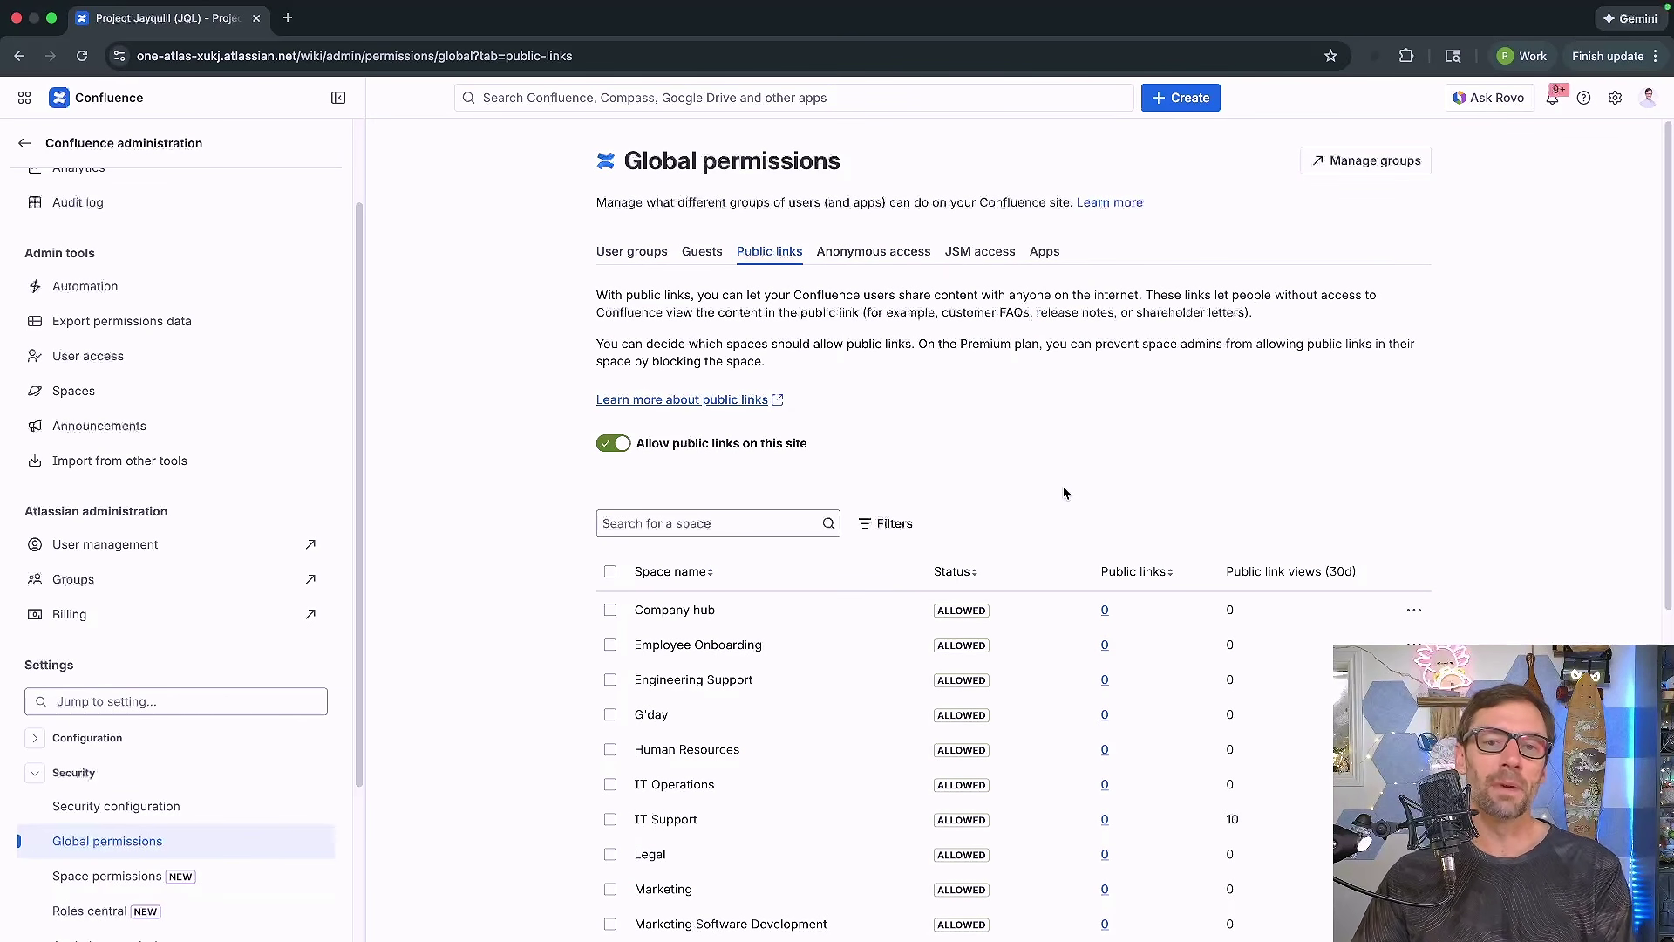
pyautogui.moveTo(960, 452); pyautogui.dragTo(954, 552)
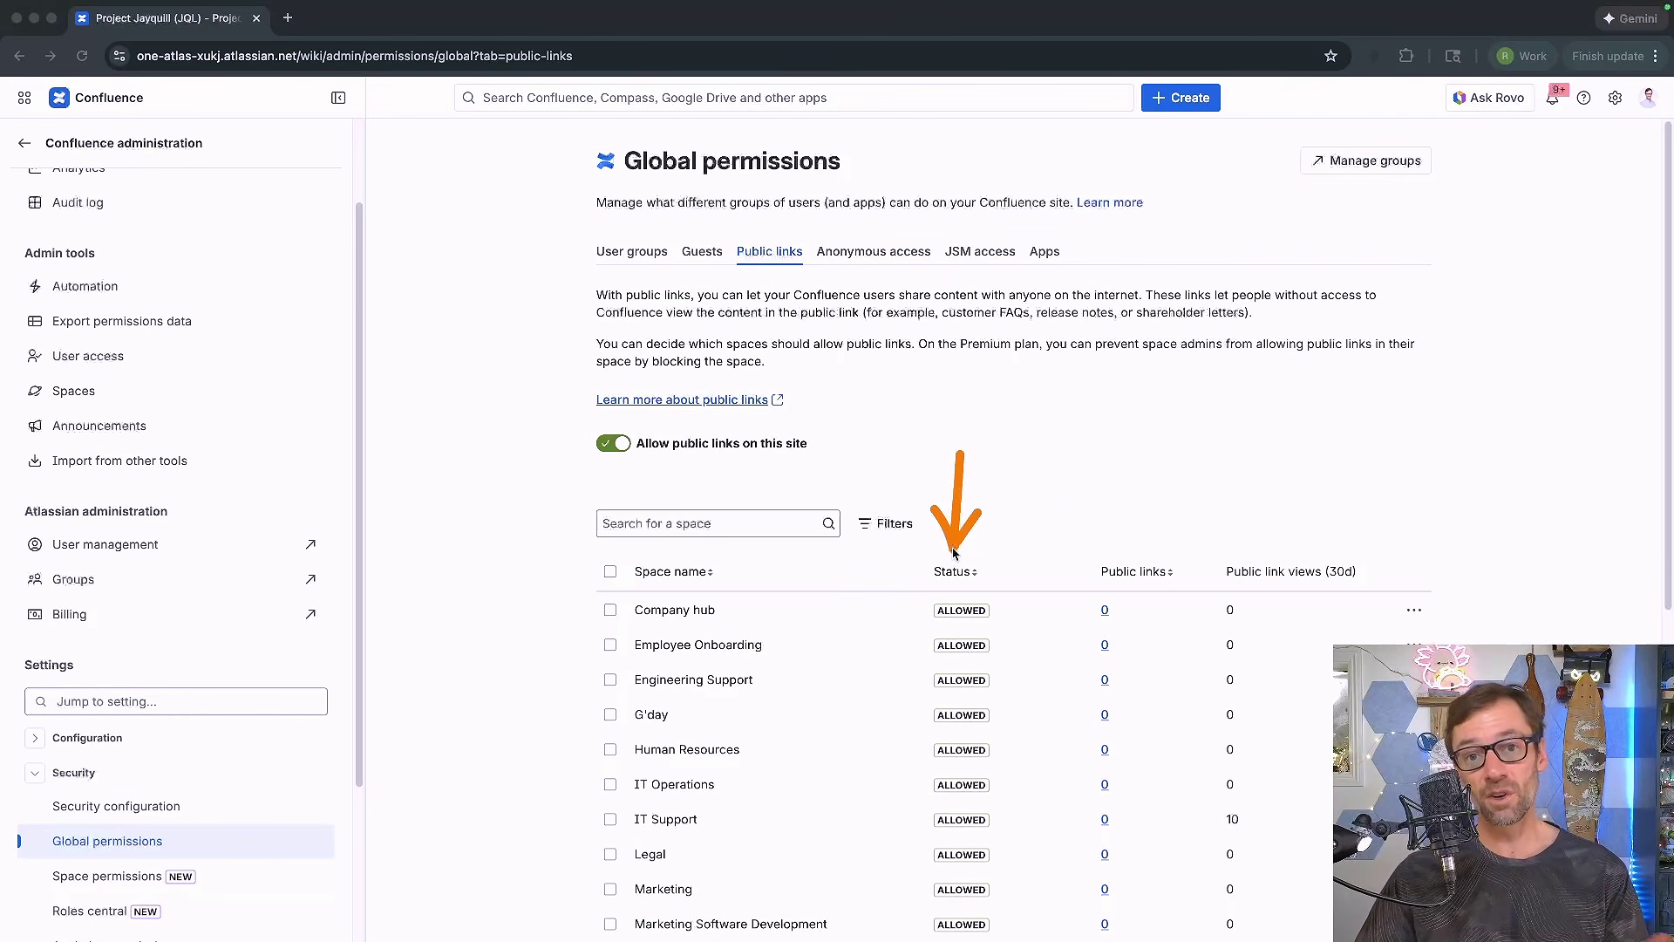
pyautogui.press('Escape')
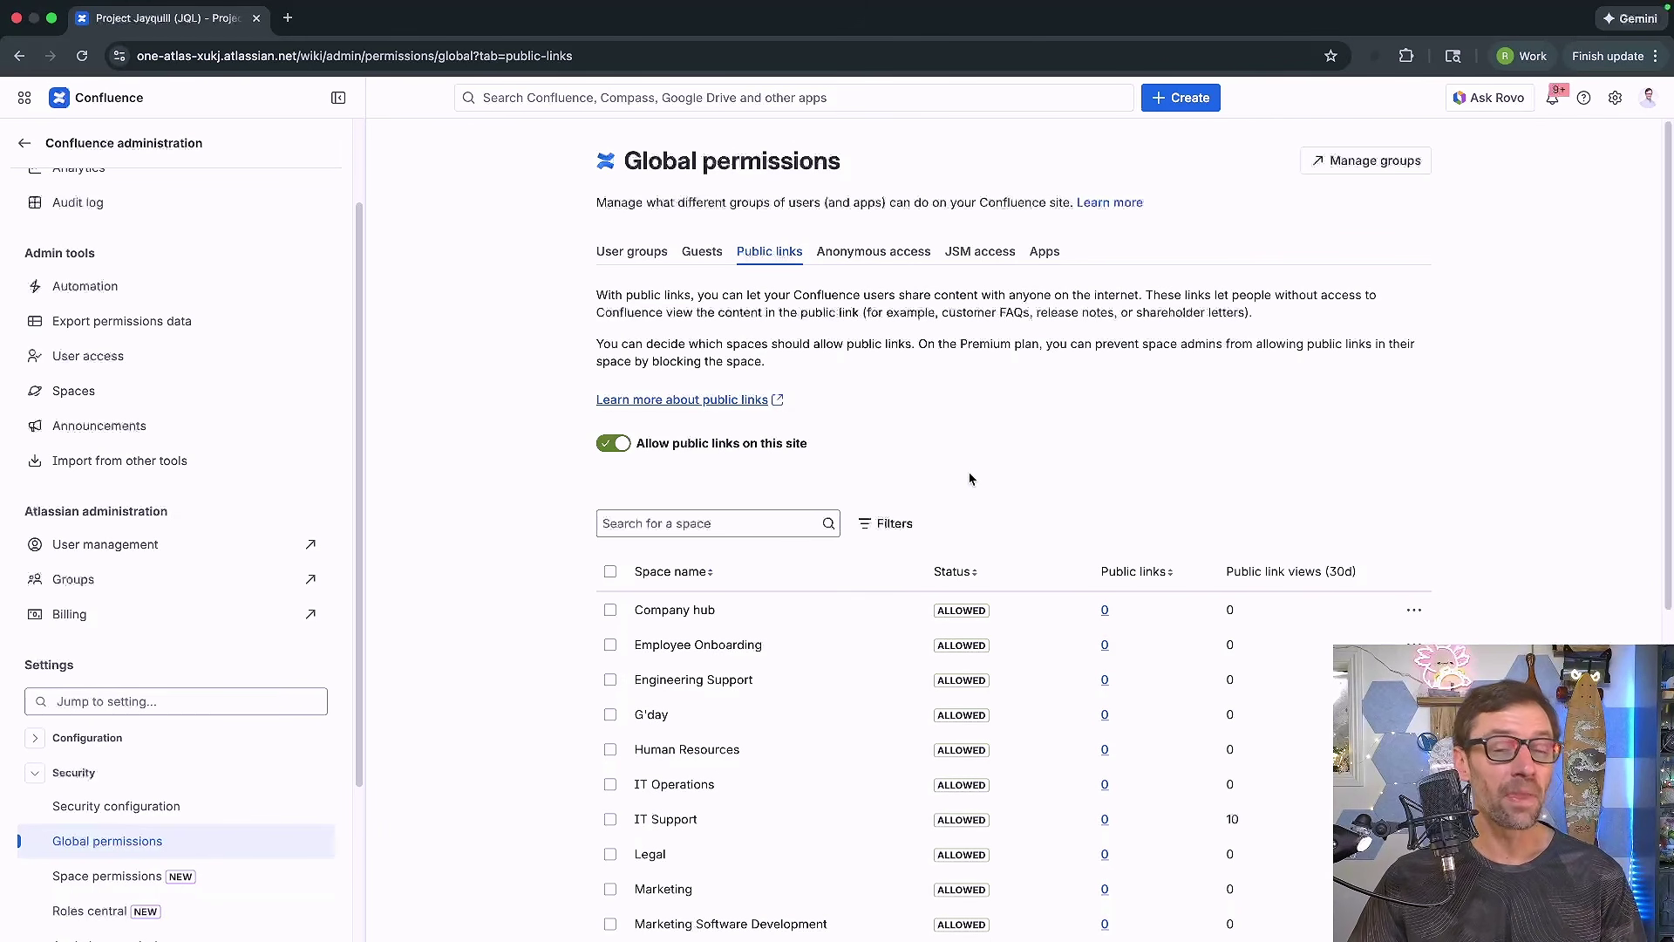
pyautogui.scroll(-3, 1145, 570)
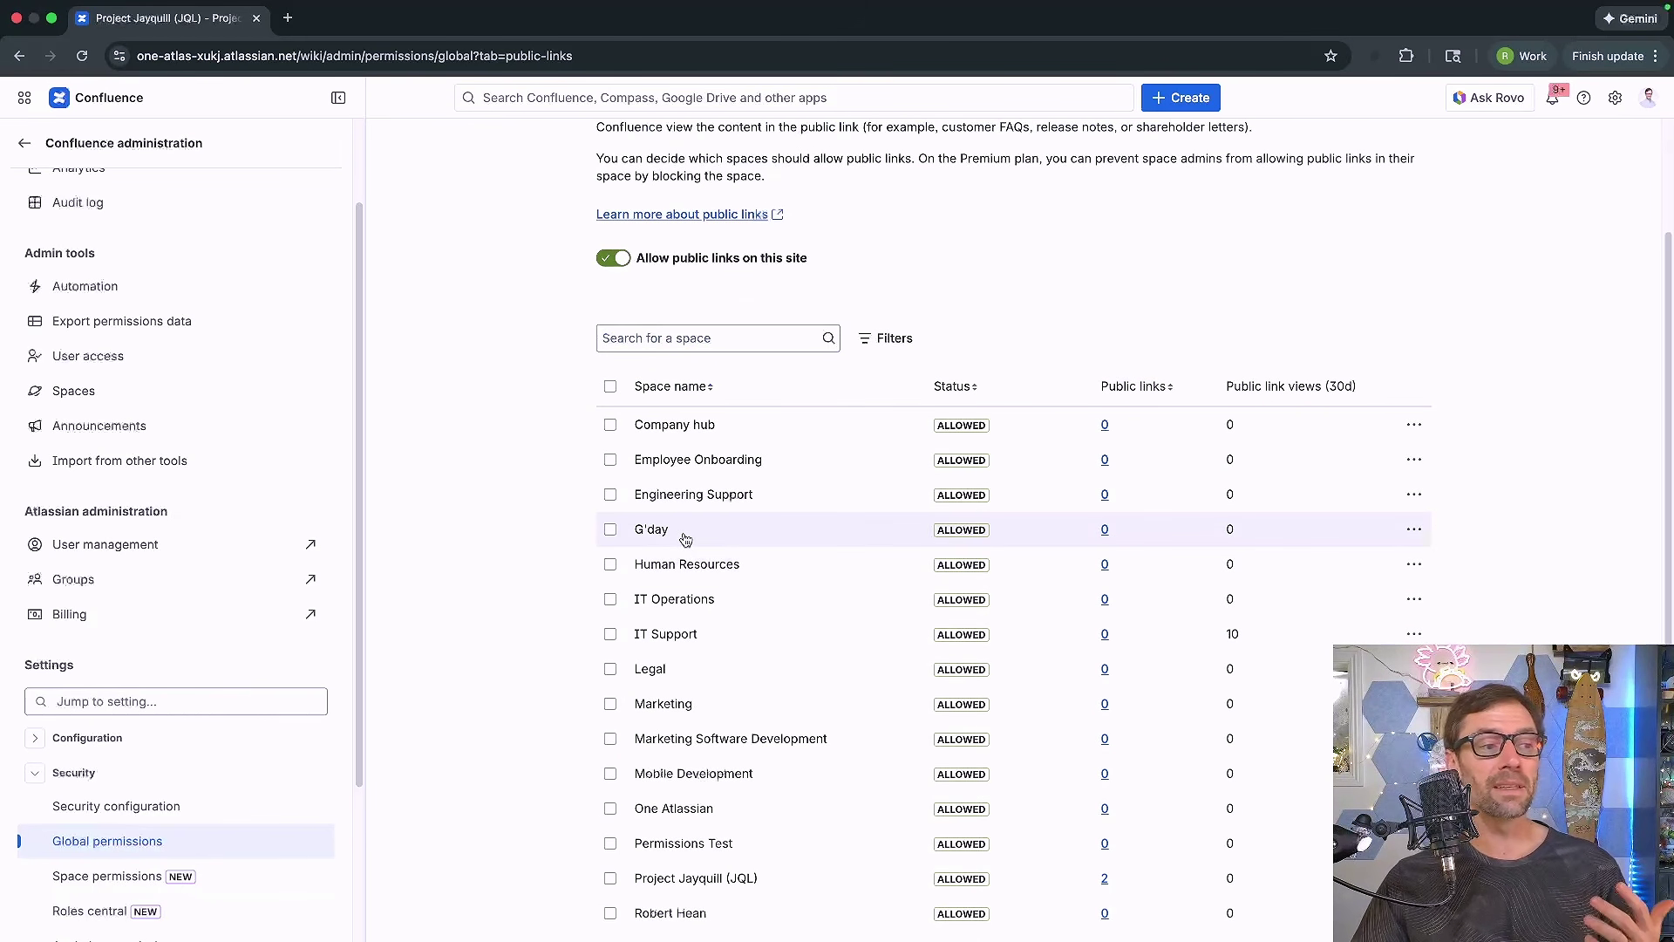
pyautogui.scroll(3, 685, 538)
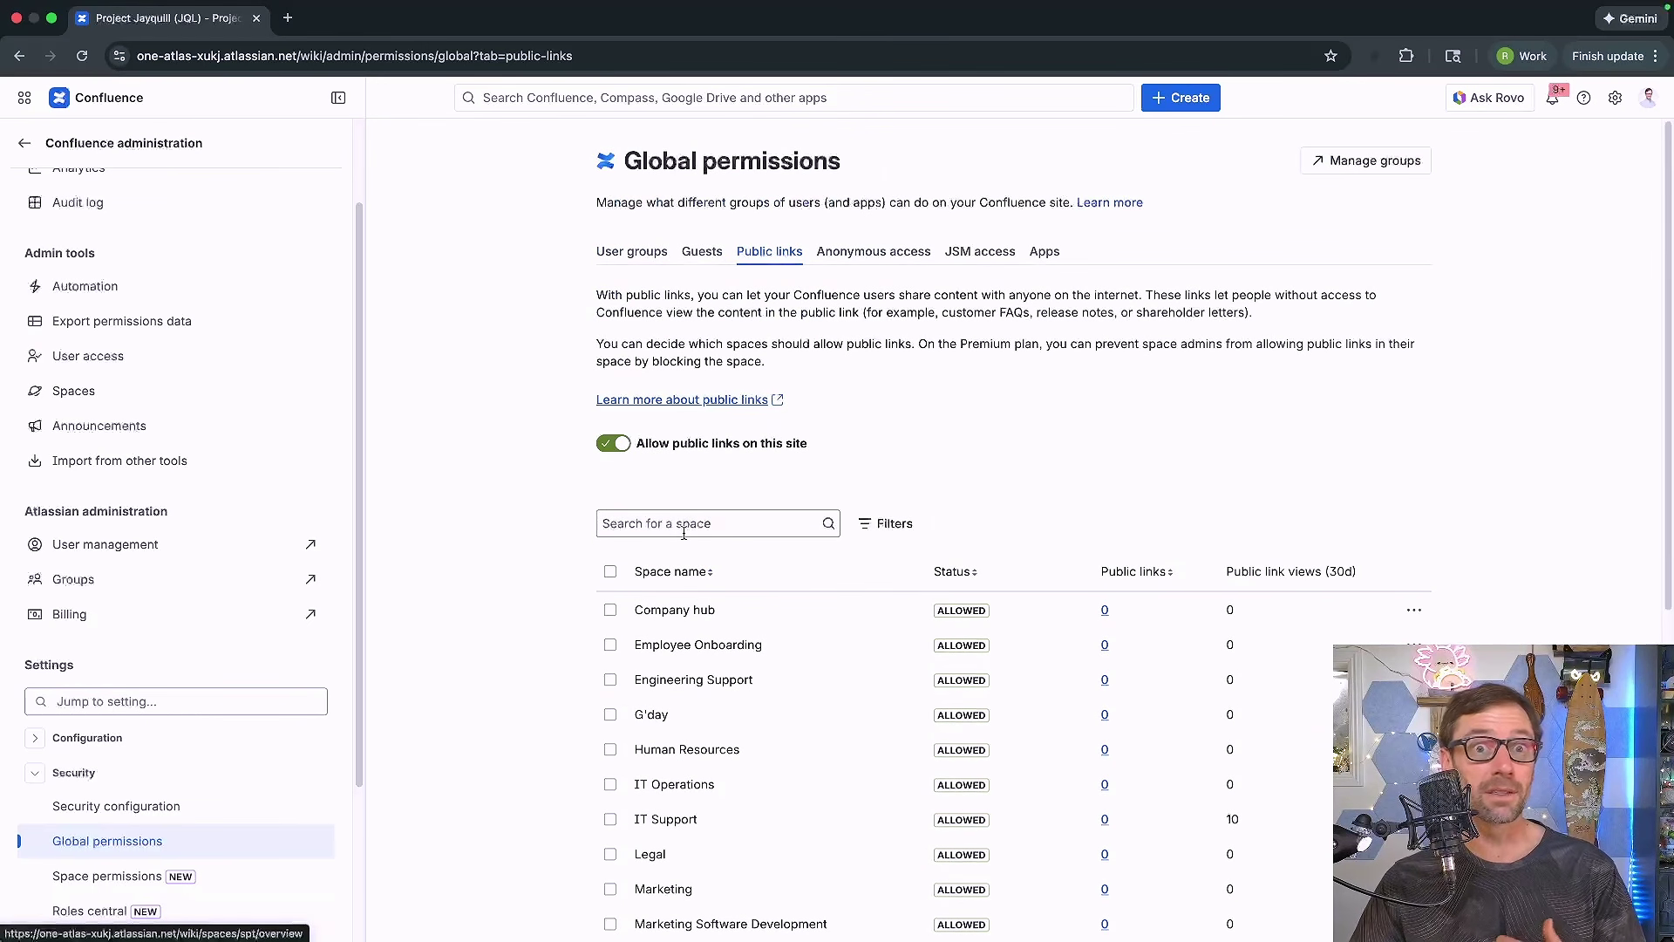
# Step: Examine the Use Confluence and View User Profile permissions for anonymous users
pyautogui.click(874, 251)
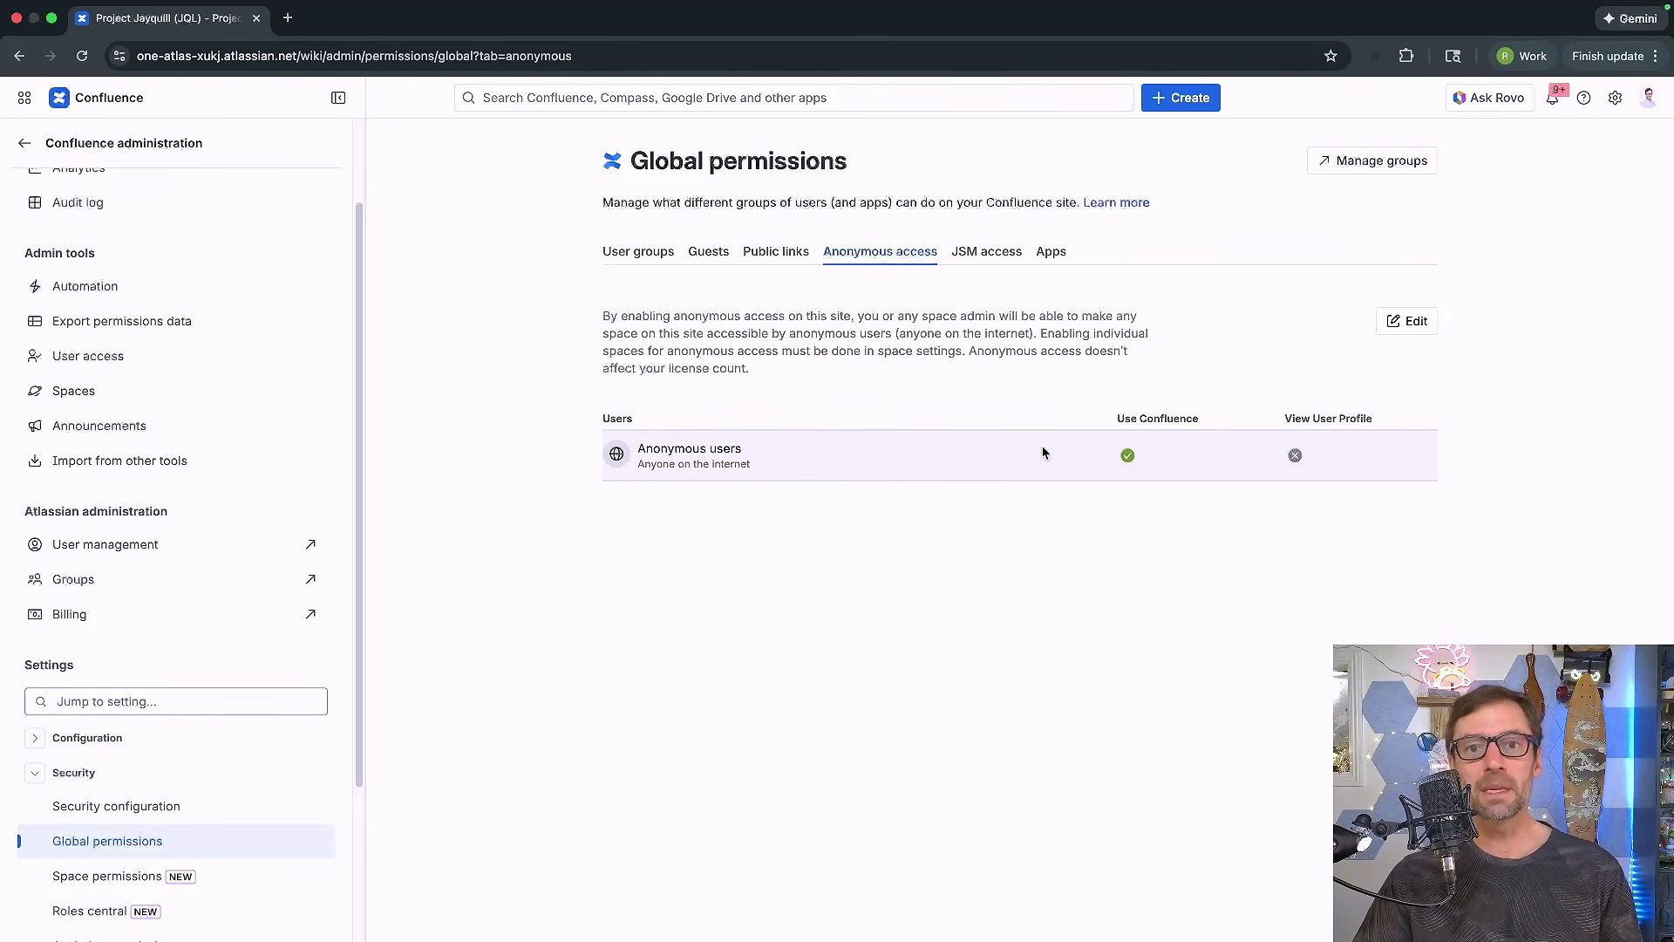
pyautogui.click(1210, 423)
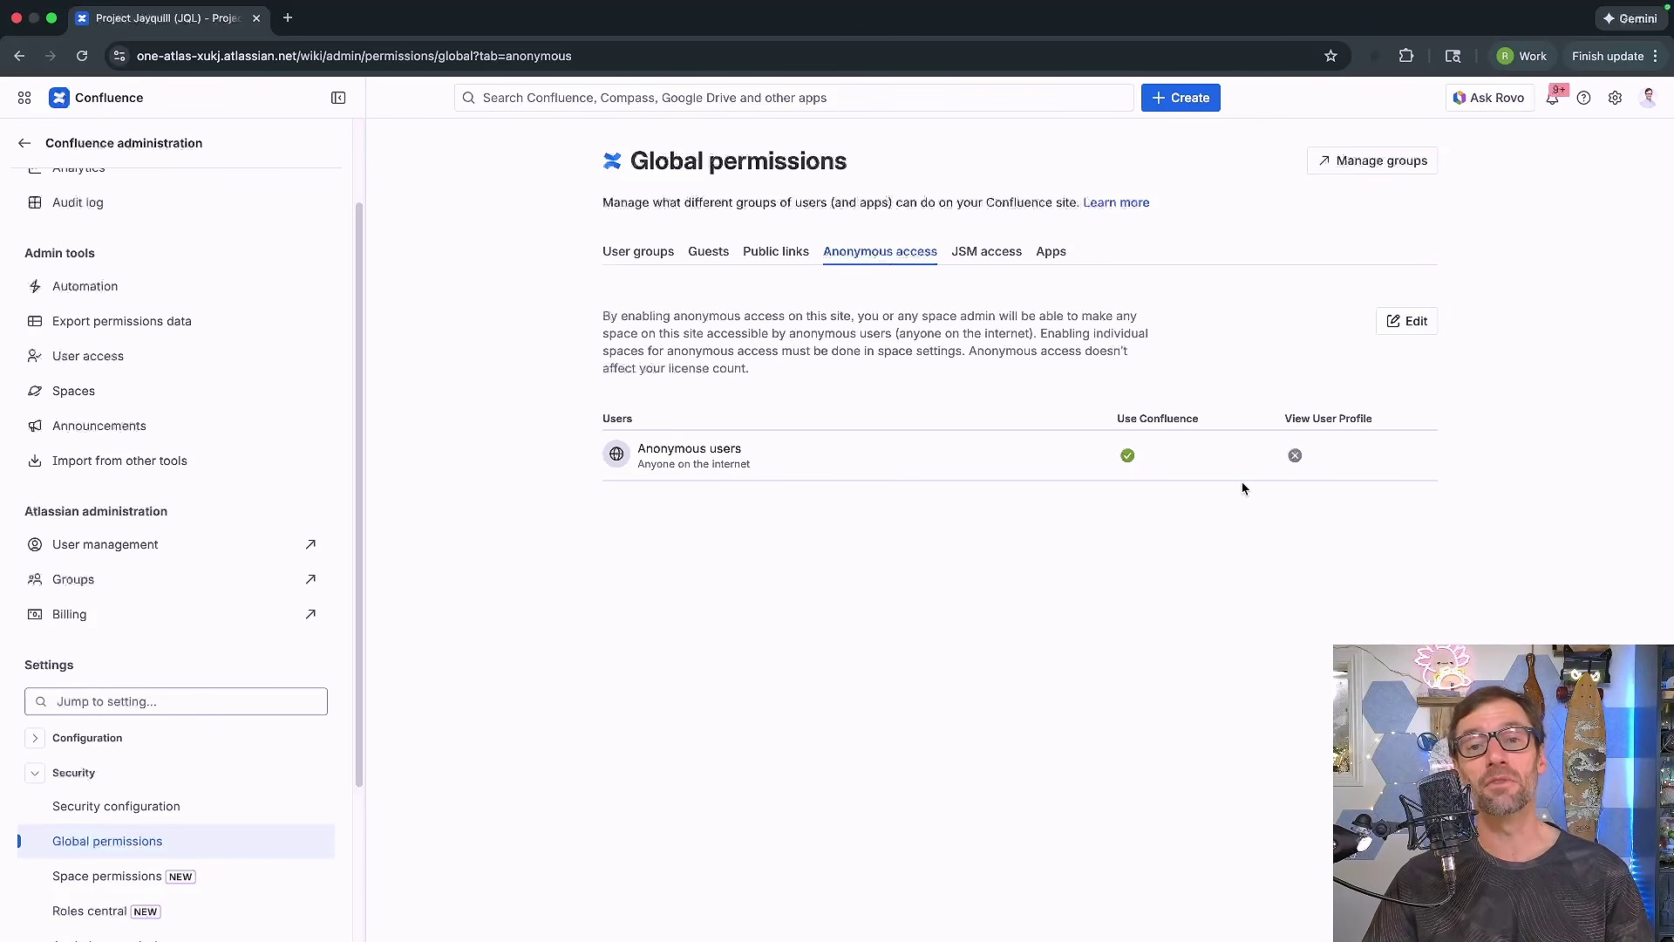
pyautogui.hotkey('ctrl', 'a')
pyautogui.moveTo(1285, 541); pyautogui.dragTo(1288, 478)
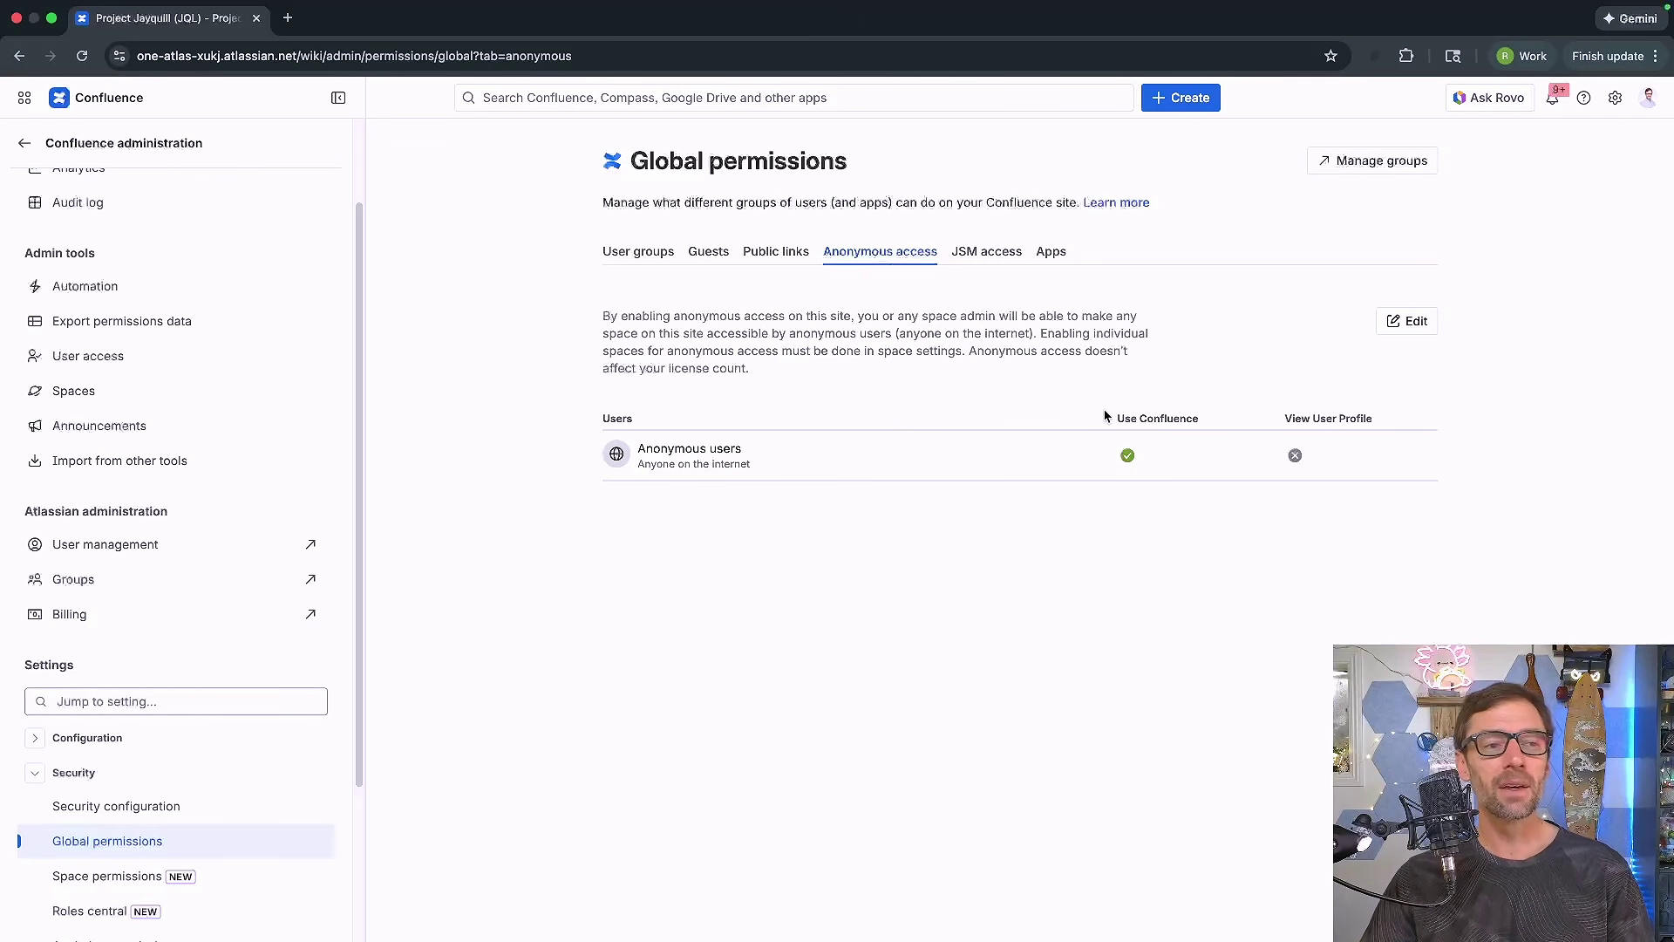
pyautogui.moveTo(1104, 411); pyautogui.dragTo(1199, 416)
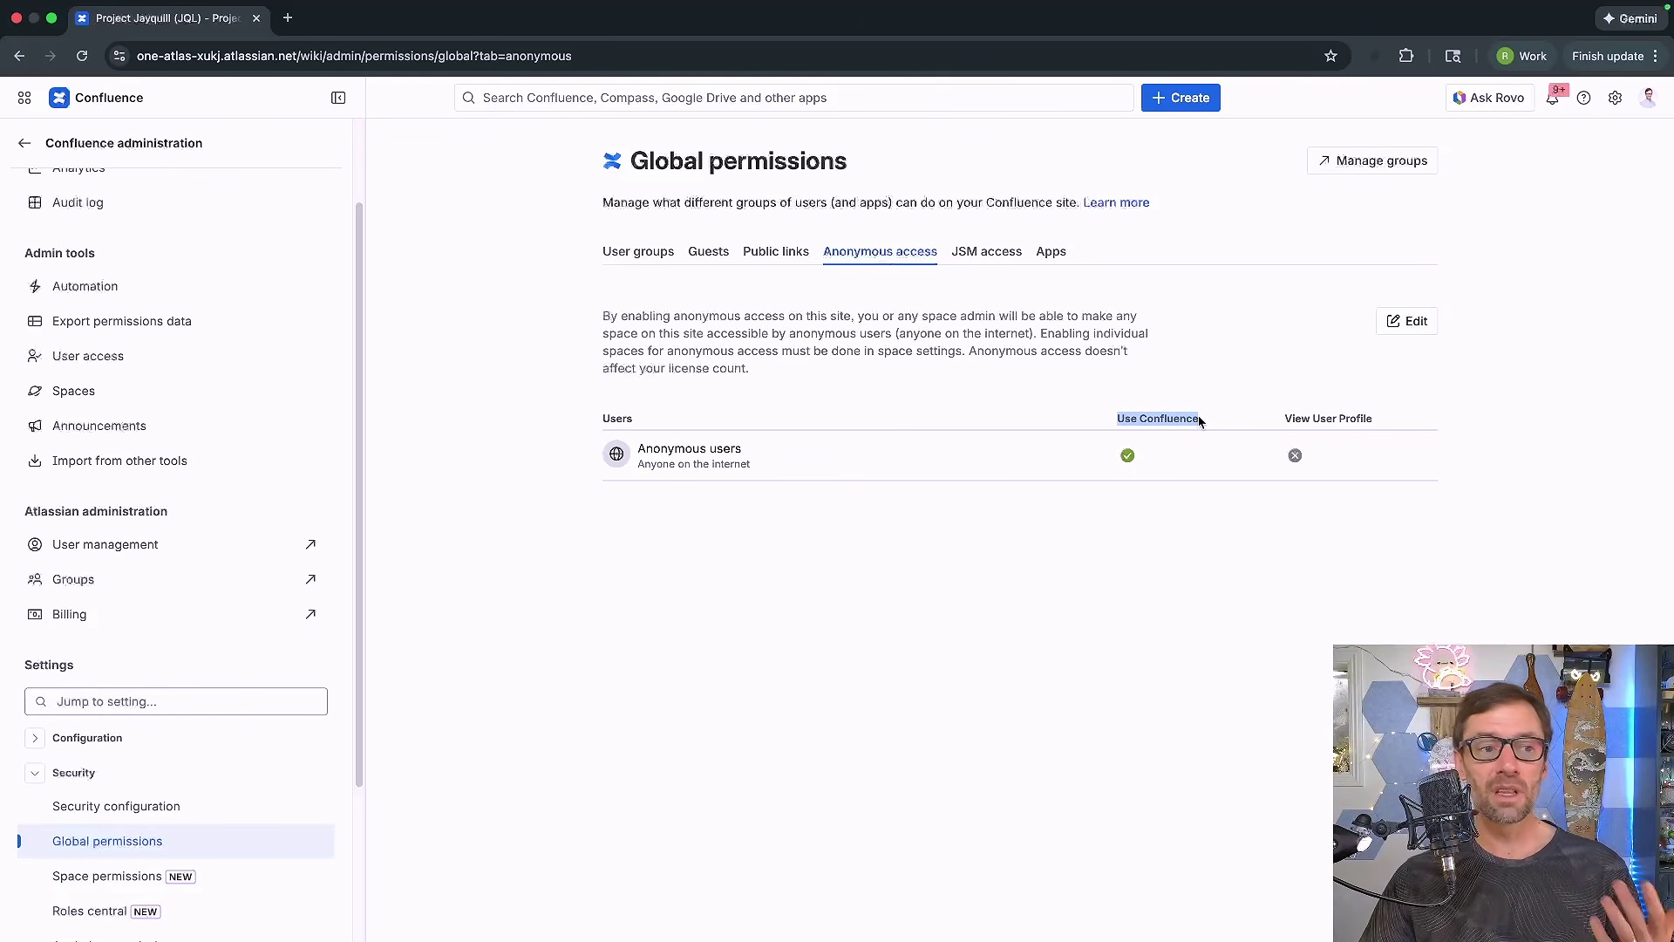
pyautogui.click(1121, 421)
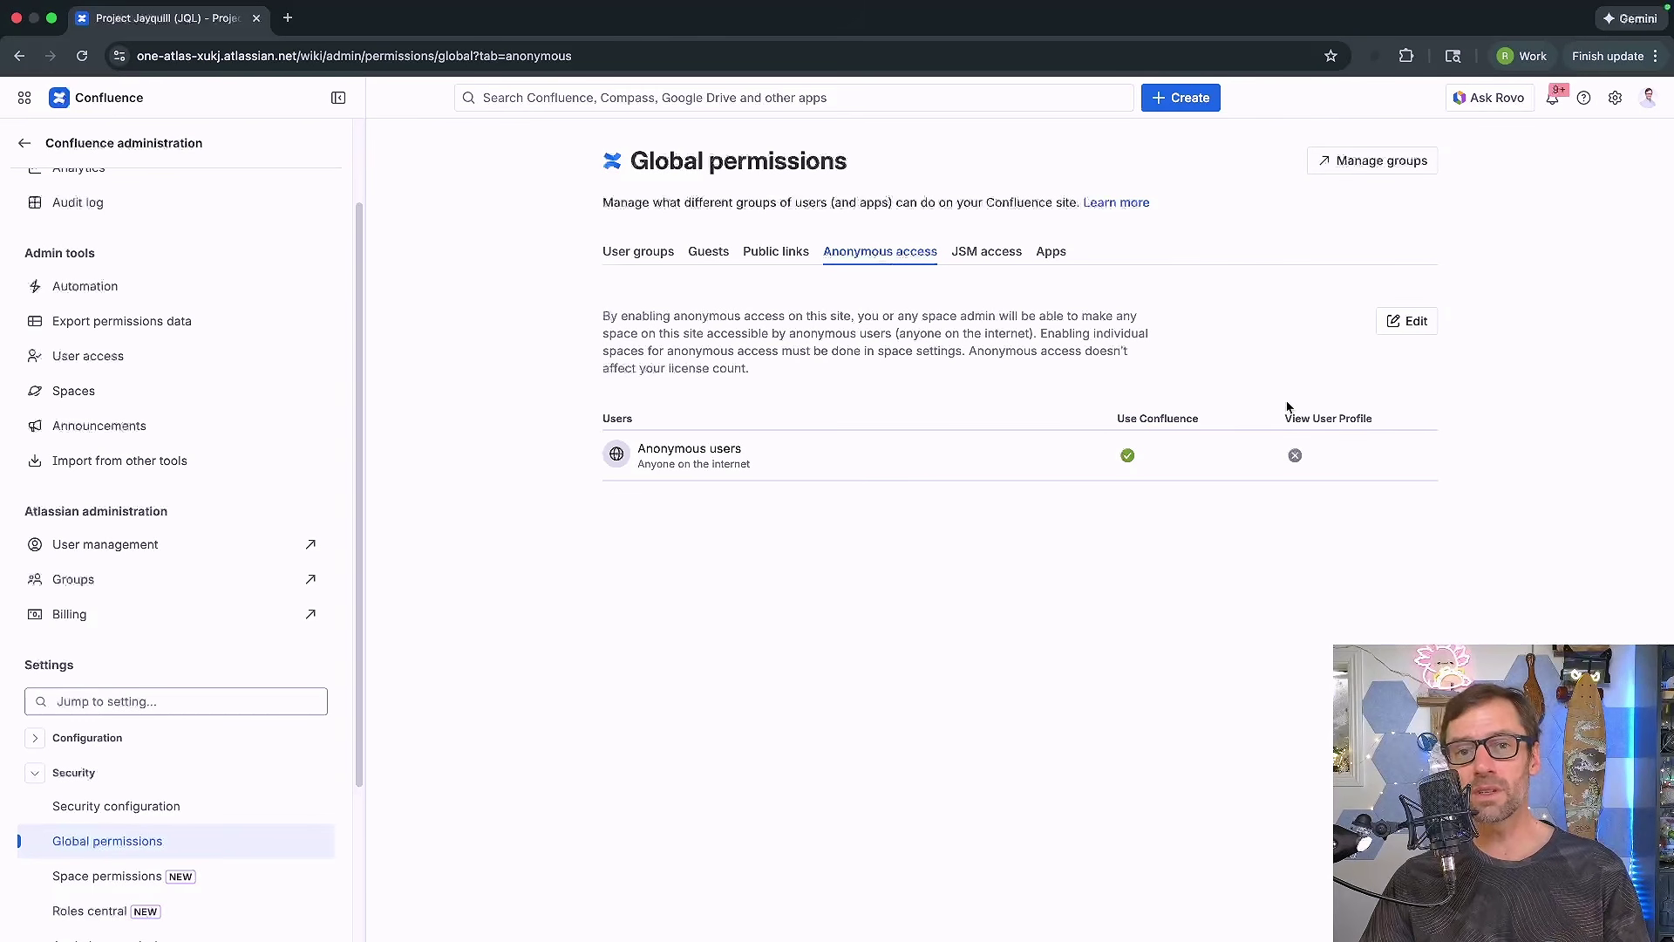
pyautogui.moveTo(1284, 422); pyautogui.dragTo(1386, 417)
pyautogui.click(1383, 422)
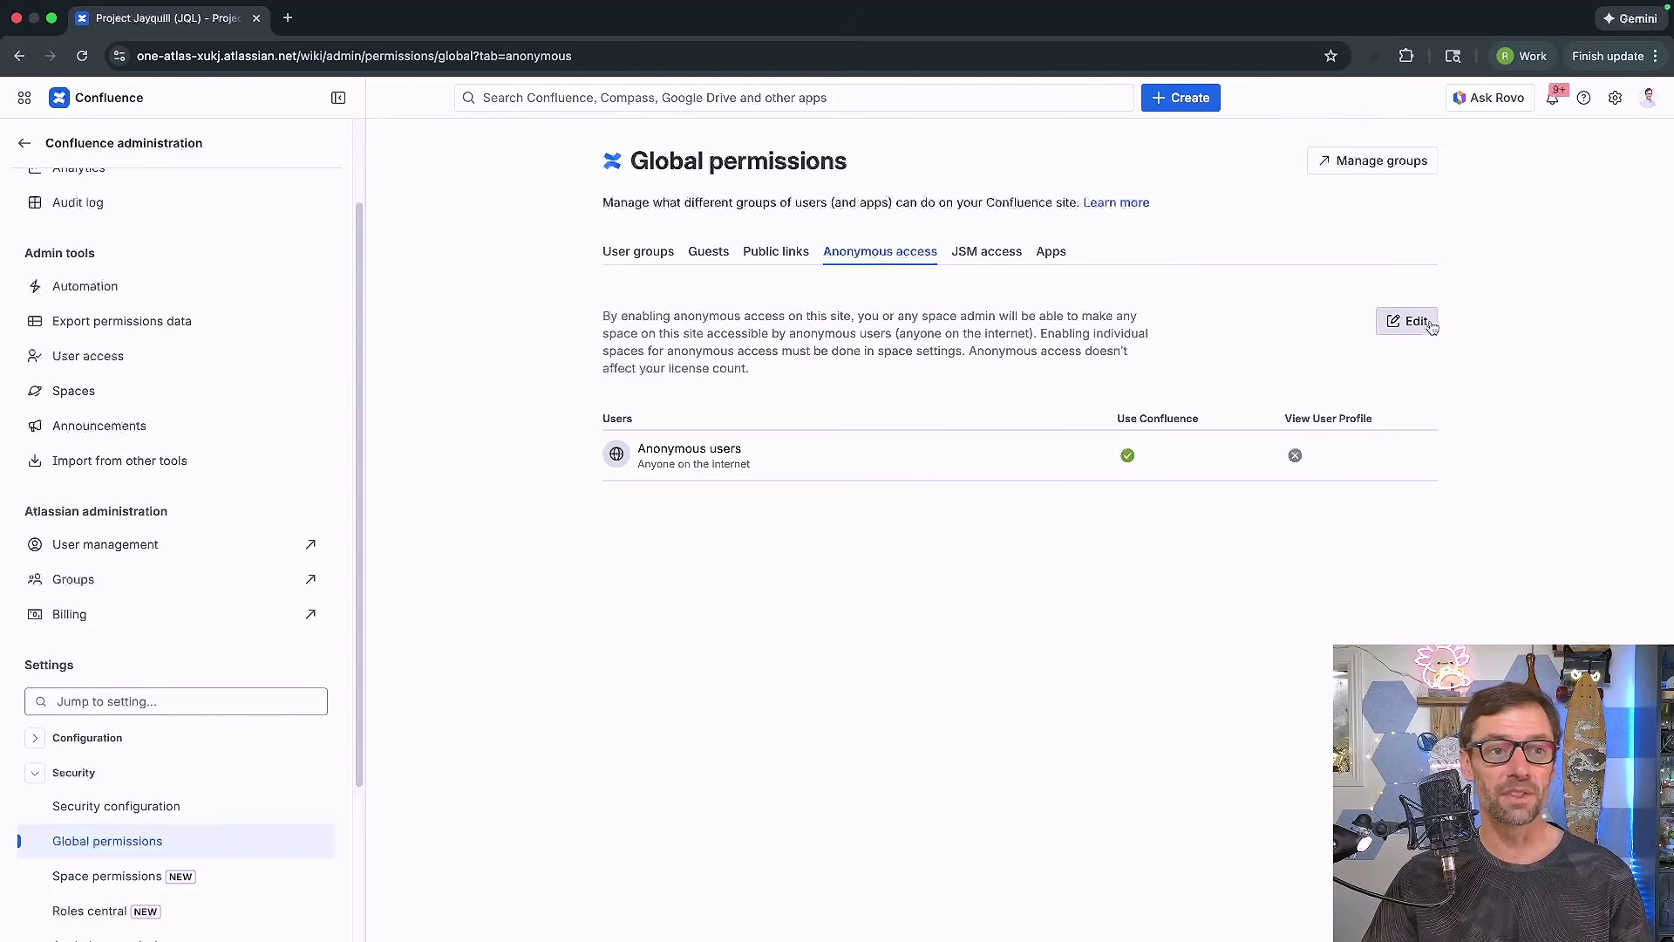
# Step: Review the Use Confluence and View User Profile permissions for JSM users
pyautogui.click(986, 251)
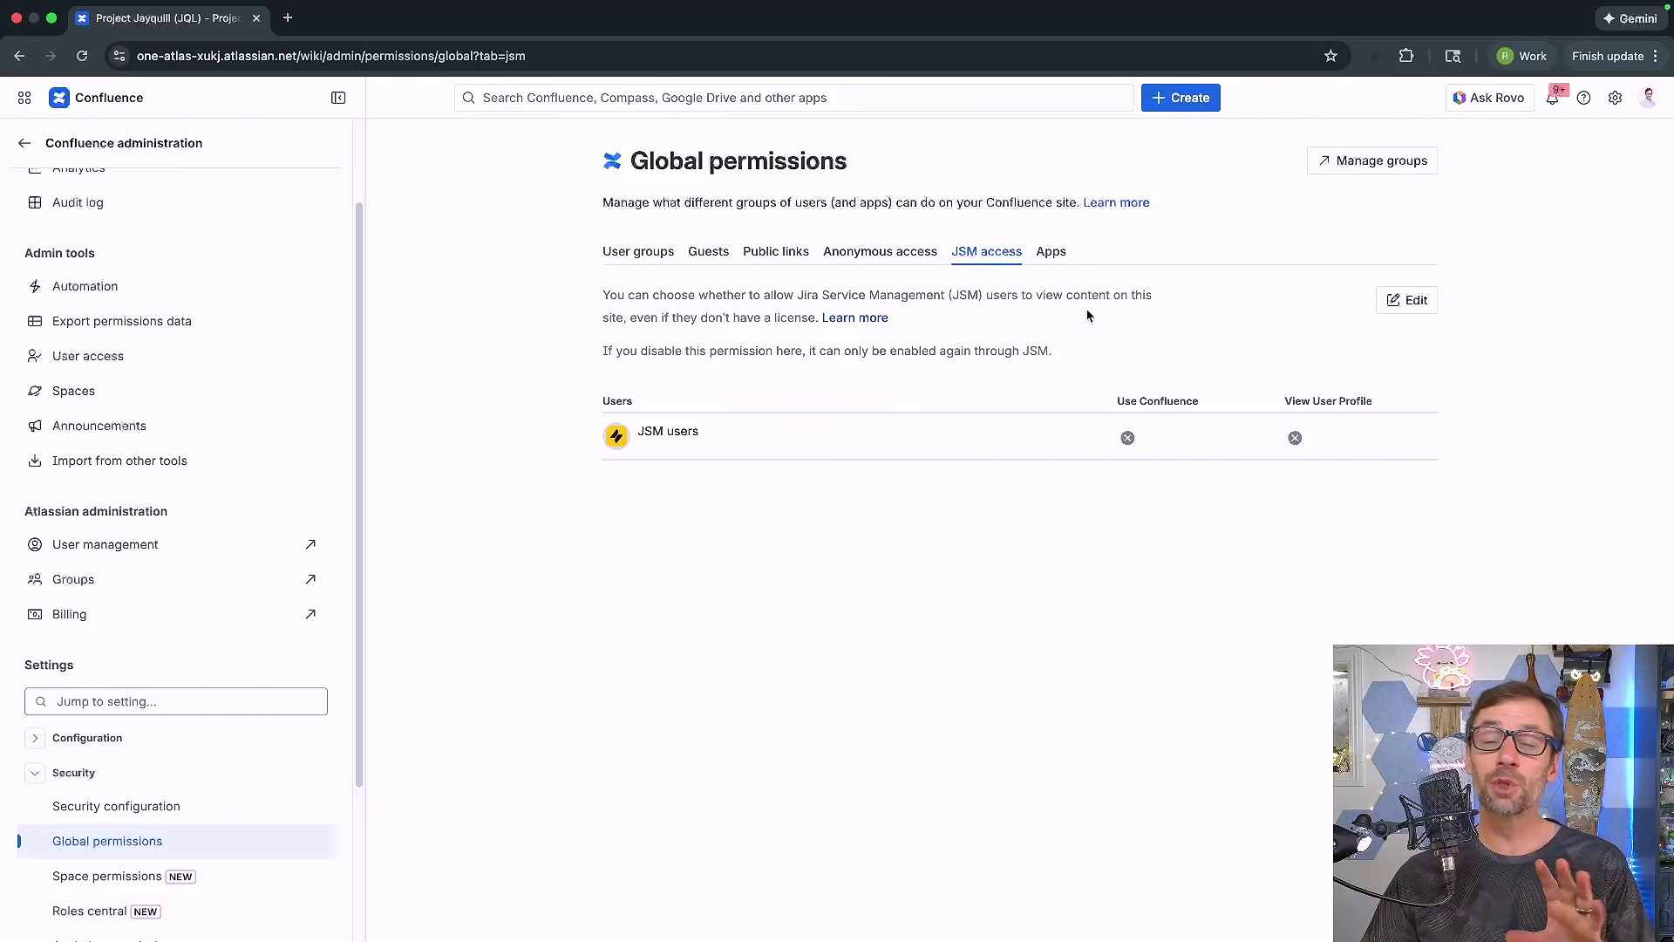
pyautogui.moveTo(1115, 401); pyautogui.dragTo(1366, 395)
pyautogui.click(1210, 398)
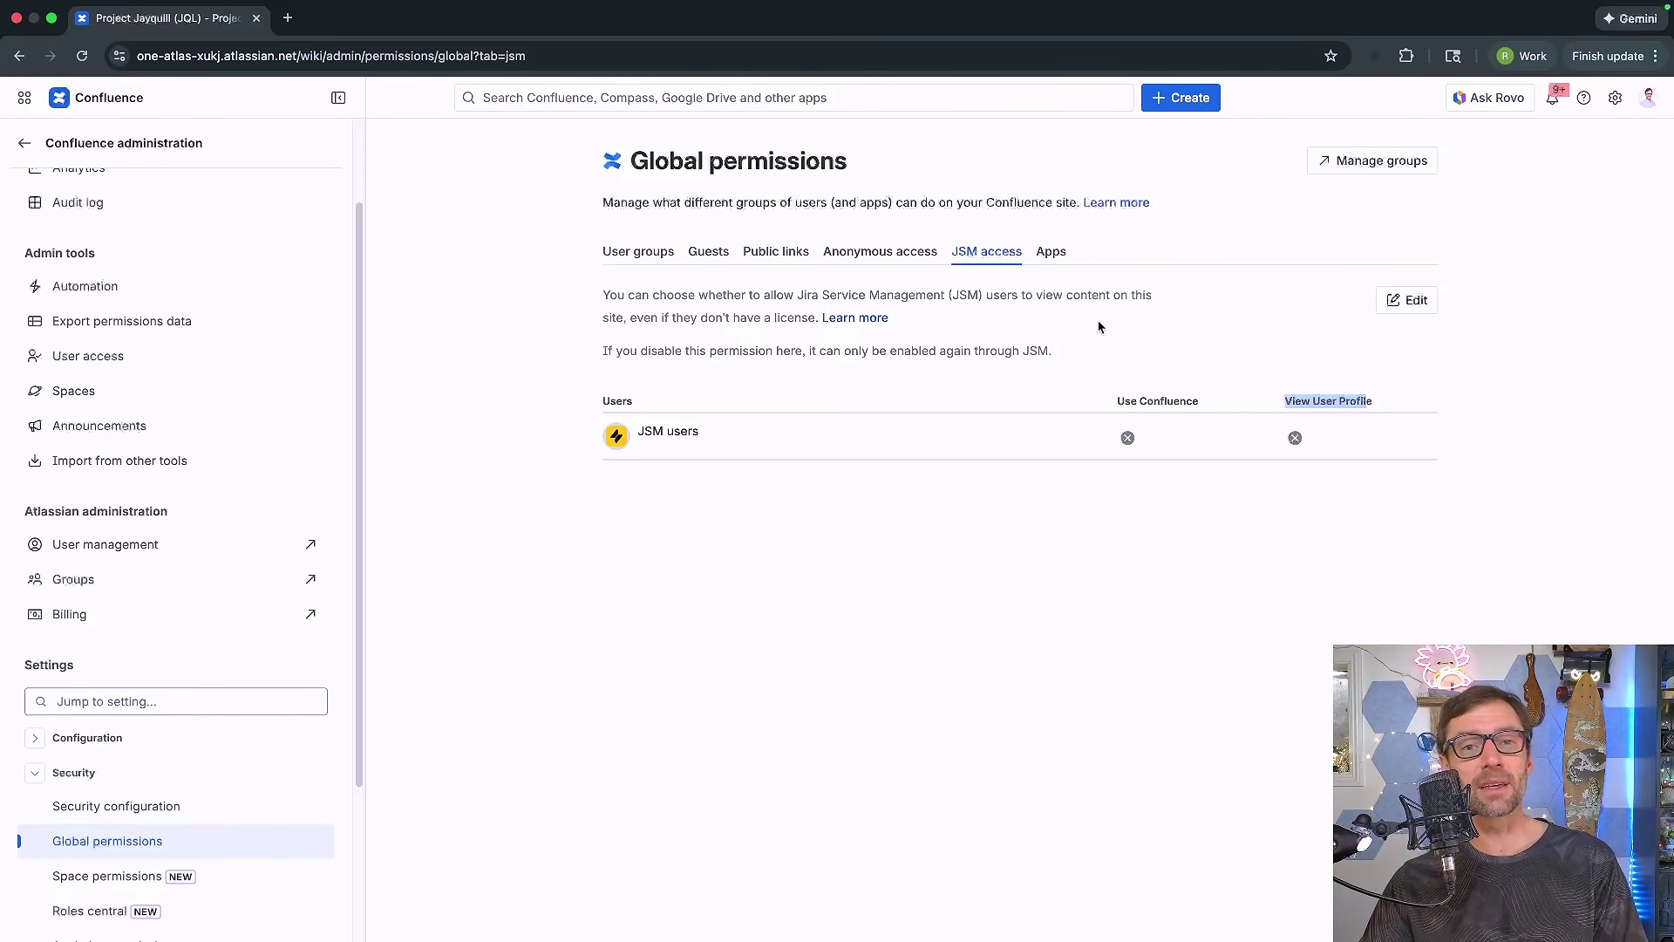
# Step: Revisit the anonymous access permissions and open the global permissions for apps
pyautogui.click(914, 259)
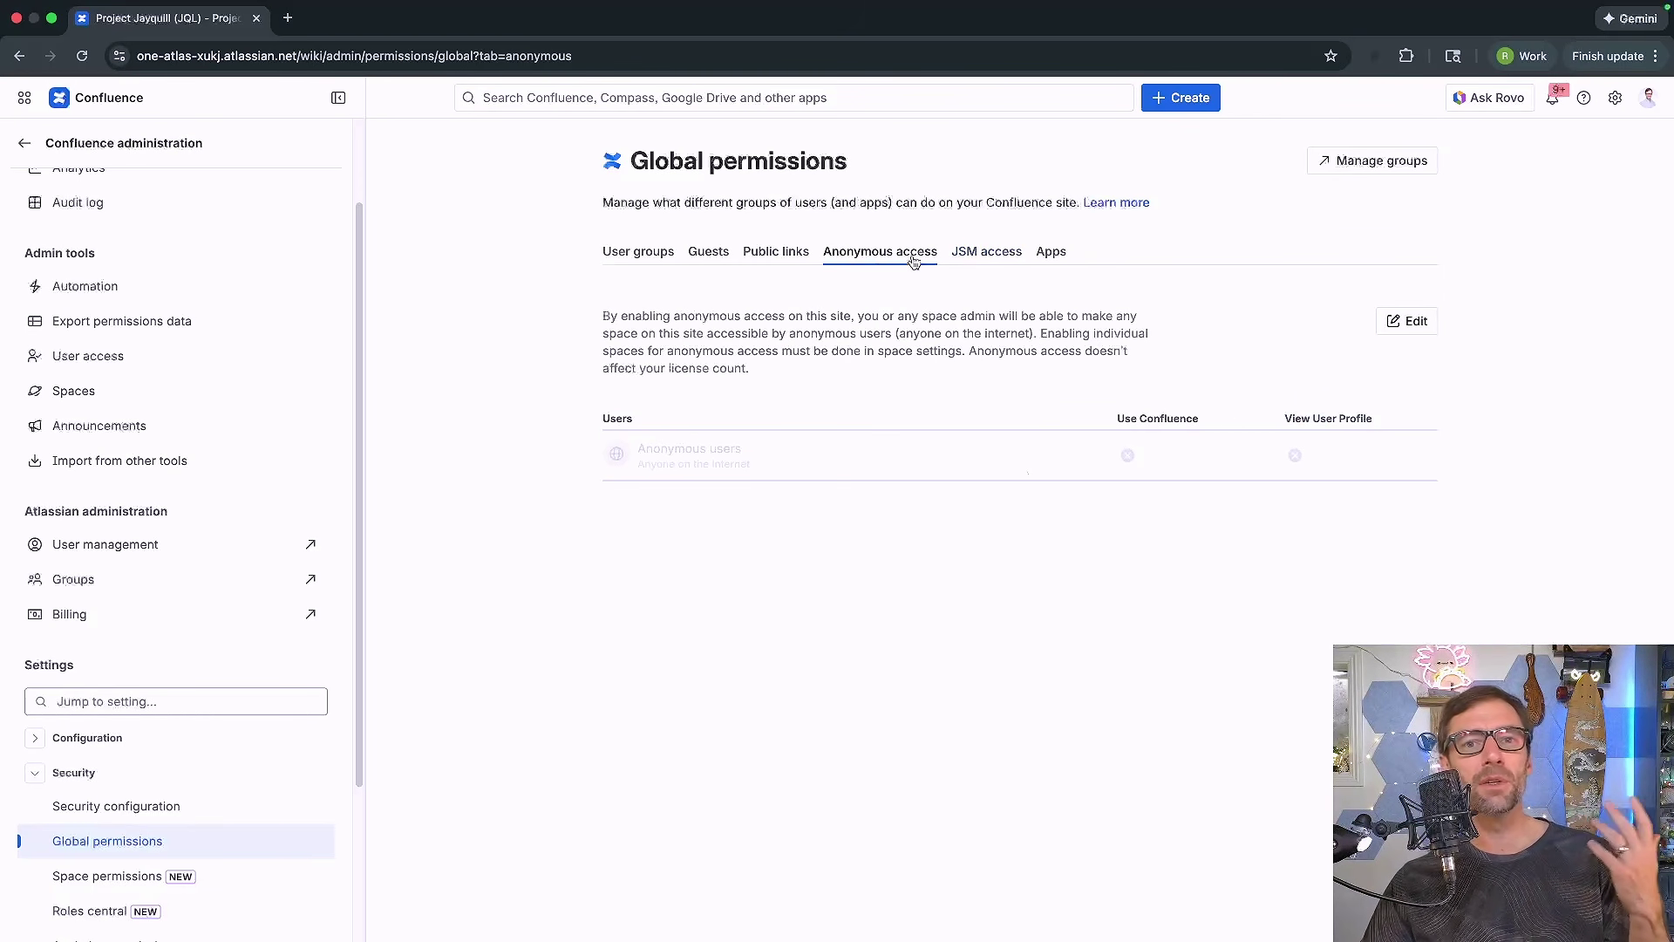
pyautogui.click(1051, 254)
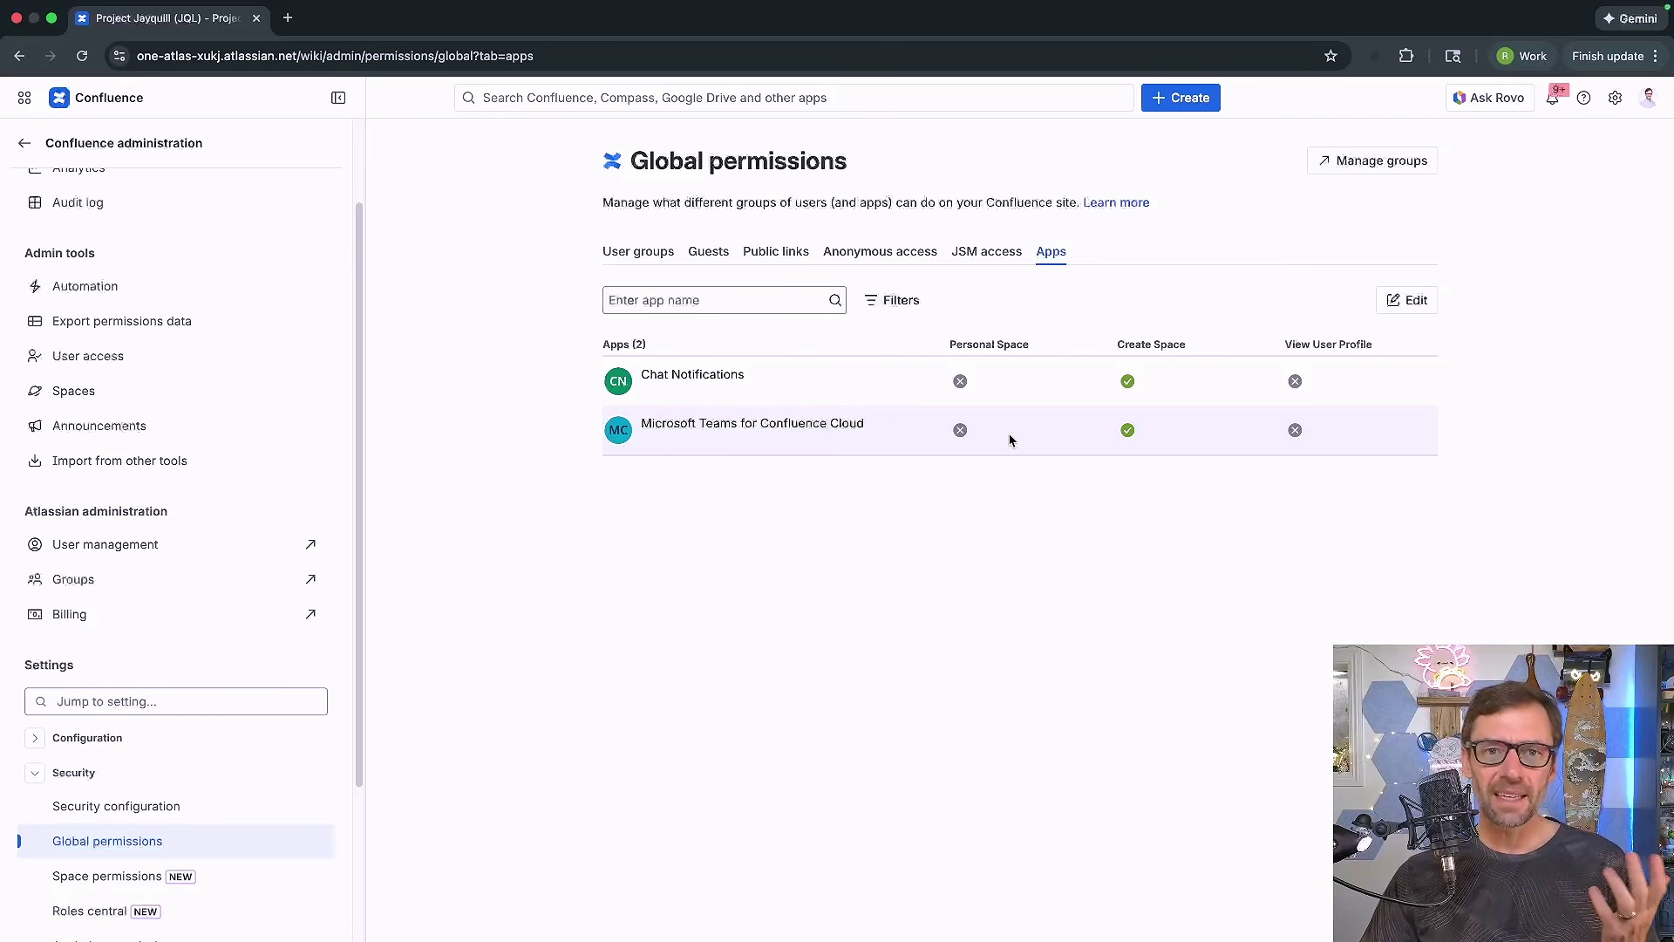